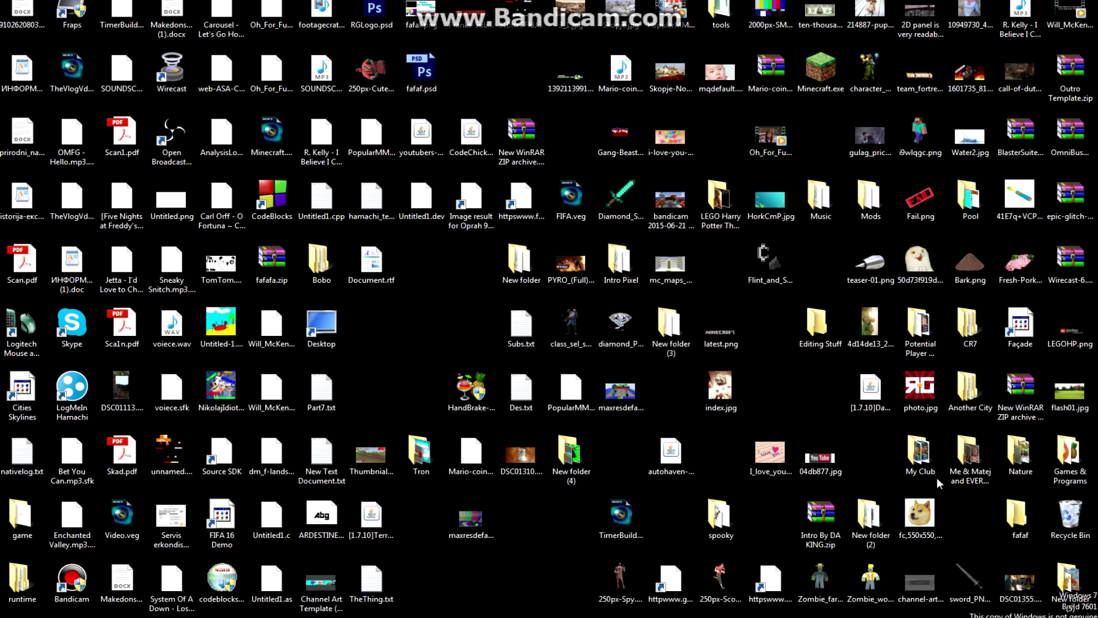
# Launch Steam from the Start menu to its game library
pyautogui.moveTo(366, 297)
pyautogui.mouseDown()
pyautogui.moveTo(373, 363)
pyautogui.moveTo(436, 412)
pyautogui.moveTo(422, 434)
pyautogui.moveTo(395, 432)
pyautogui.moveTo(463, 449)
pyautogui.moveTo(454, 457)
pyautogui.moveTo(399, 380)
pyautogui.mouseUp()
pyautogui.moveTo(339, 285); pyautogui.dragTo(452, 438)
pyautogui.click(407, 400)
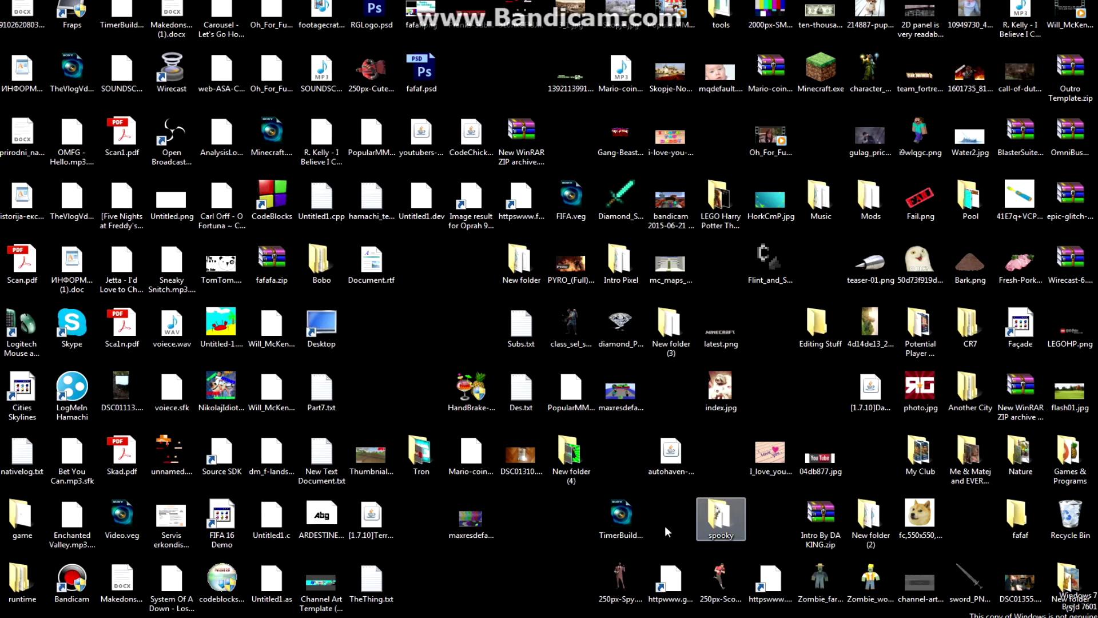
pyautogui.press('super')
pyautogui.moveTo(40, 342)
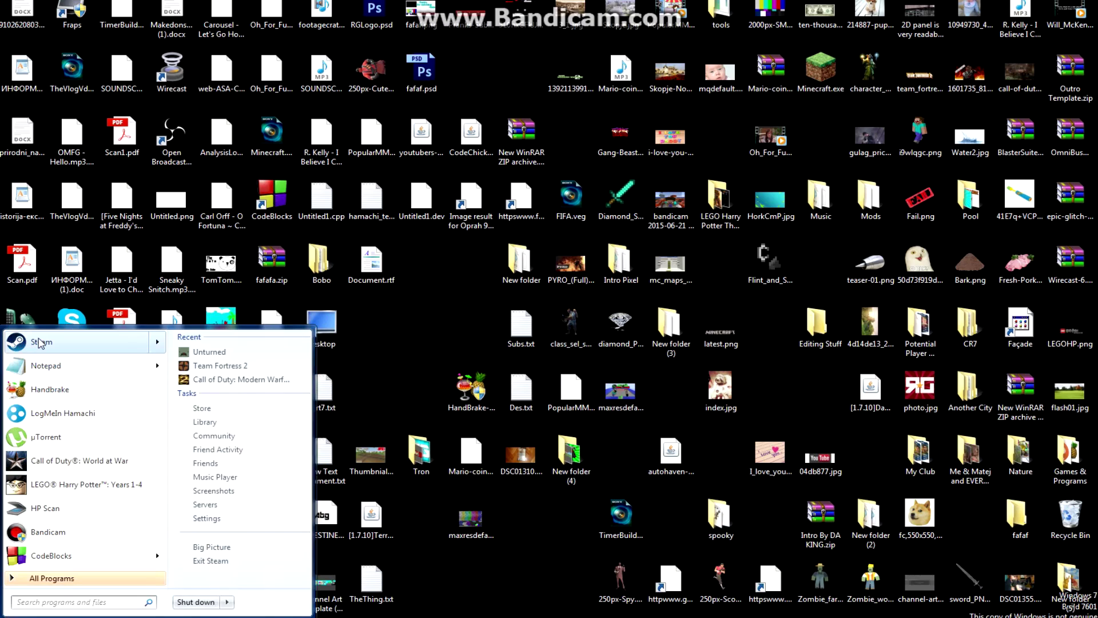
pyautogui.click(204, 422)
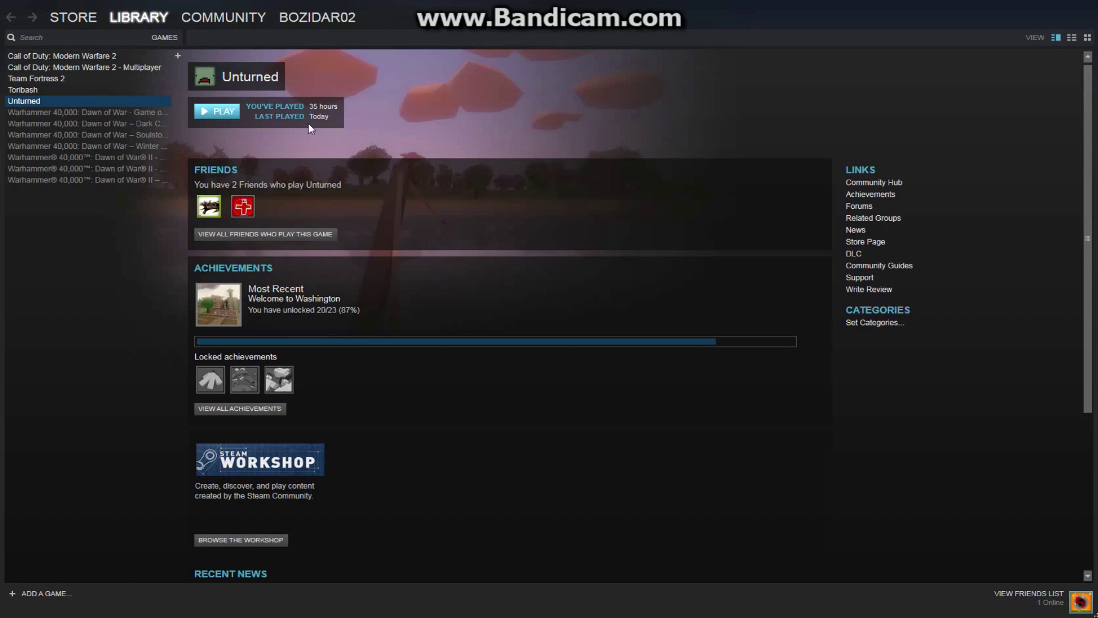
# Browse Unturned's local game files from its Steam Properties
pyautogui.rightClick(41, 102)
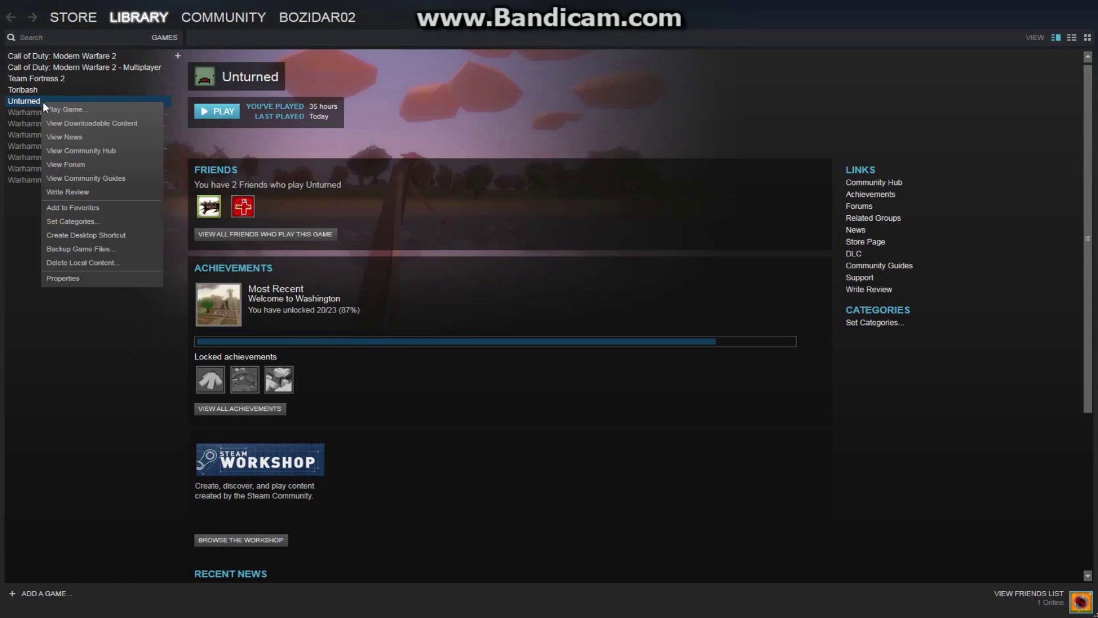
pyautogui.click(62, 278)
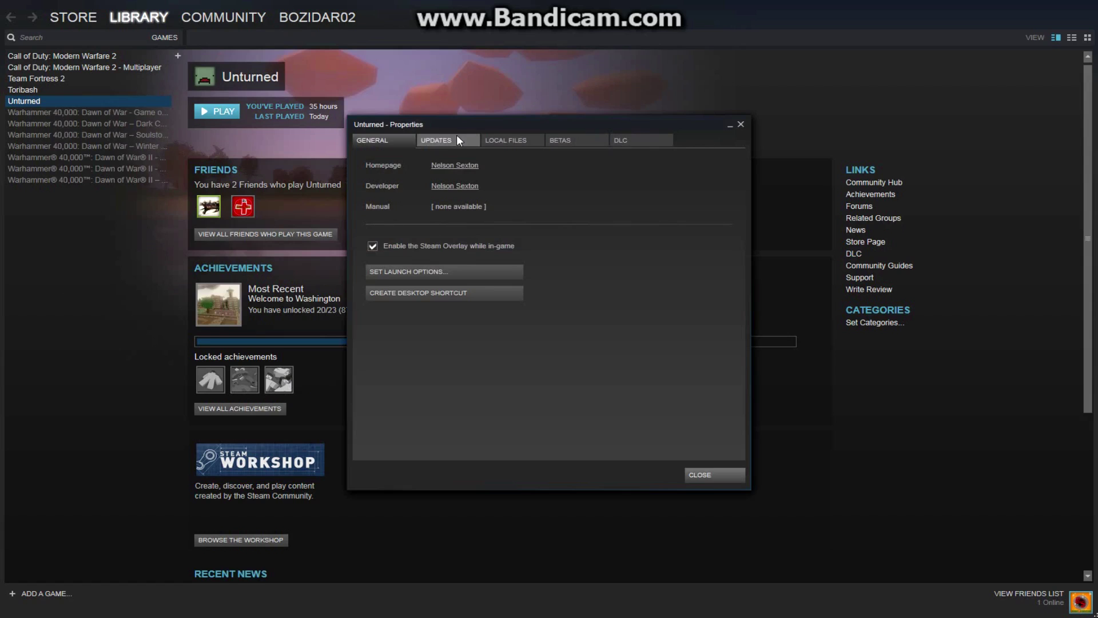
pyautogui.click(502, 139)
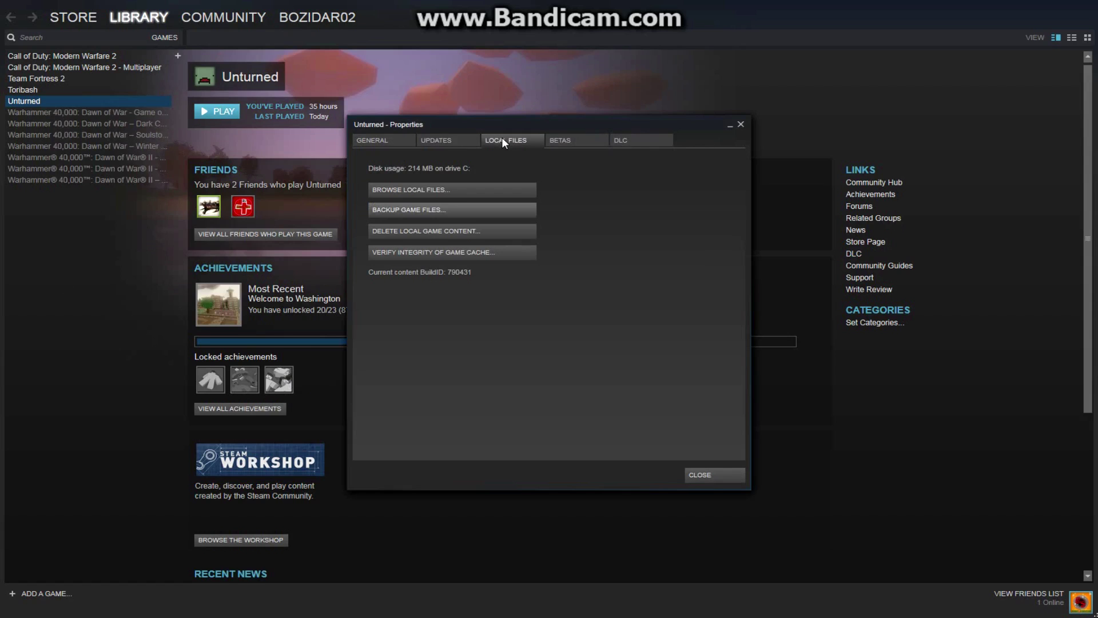
pyautogui.click(406, 189)
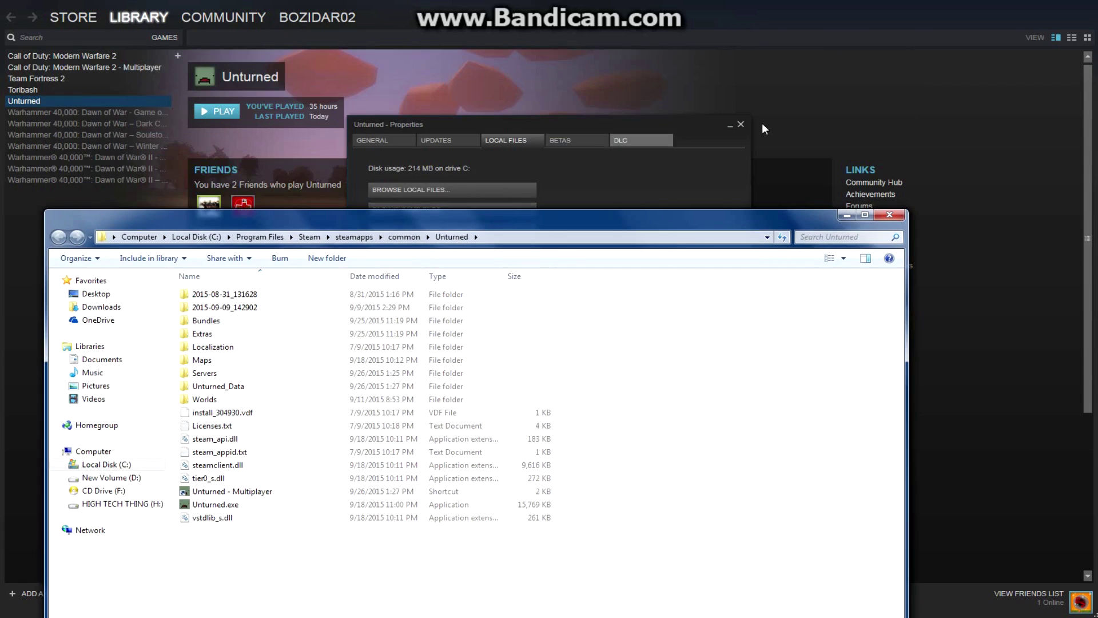
# Close Unturned's Properties and delete the old Unturned - Multiplayer shortcut
pyautogui.click(740, 122)
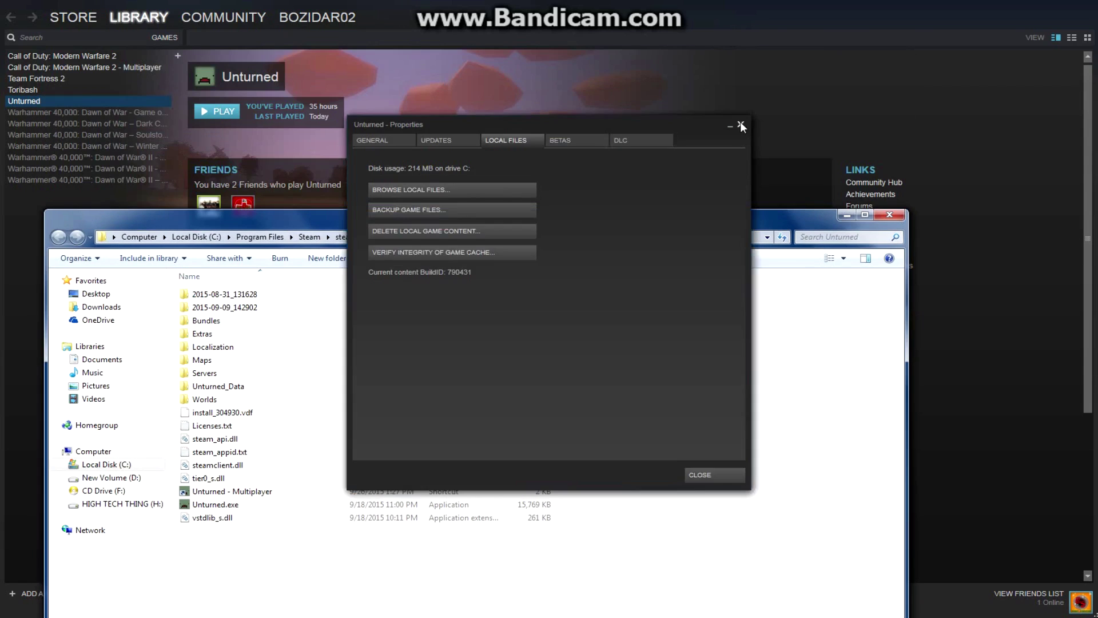
pyautogui.click(740, 122)
pyautogui.moveTo(521, 218); pyautogui.dragTo(538, 89)
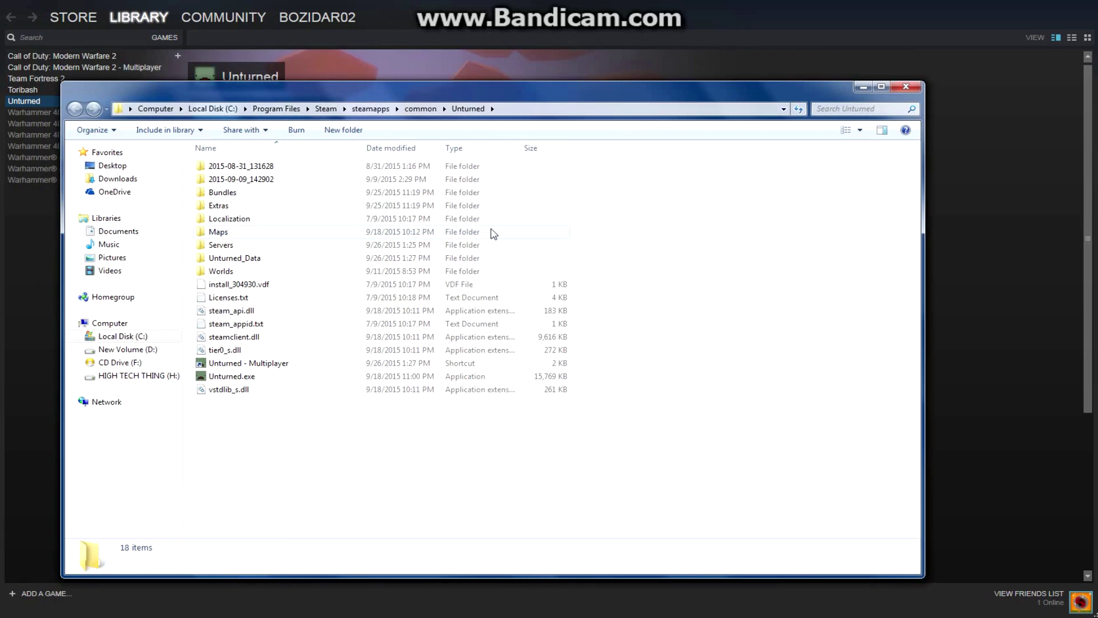
pyautogui.click(308, 364)
pyautogui.press('Delete')
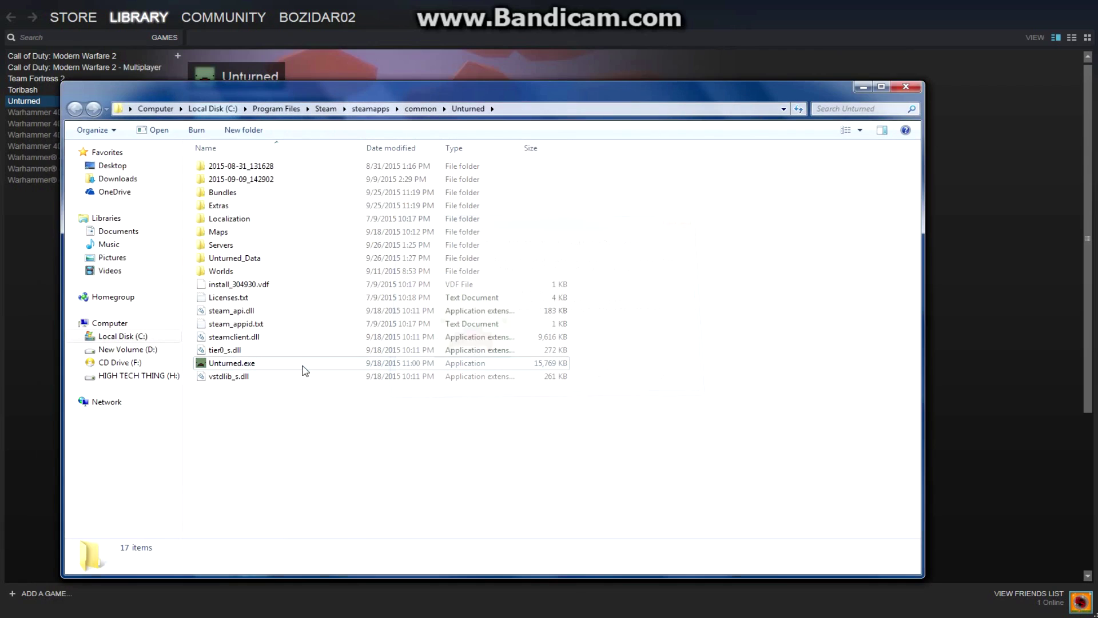
pyautogui.click(323, 382)
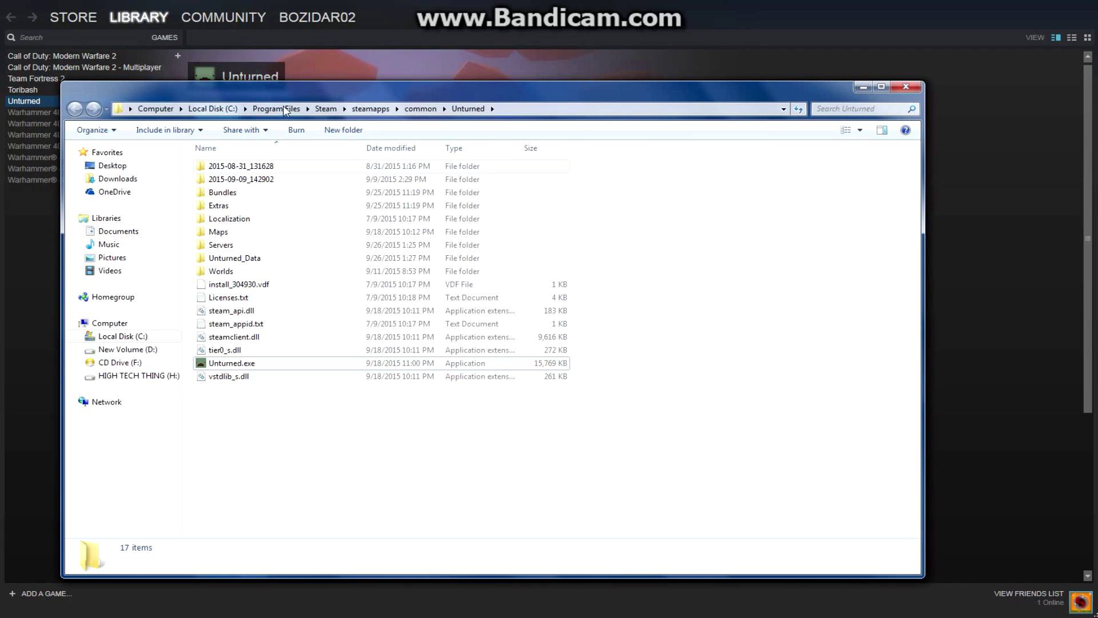
# Create a new folder named VIDEOTHING inside the Servers folder
pyautogui.doubleClick(251, 245)
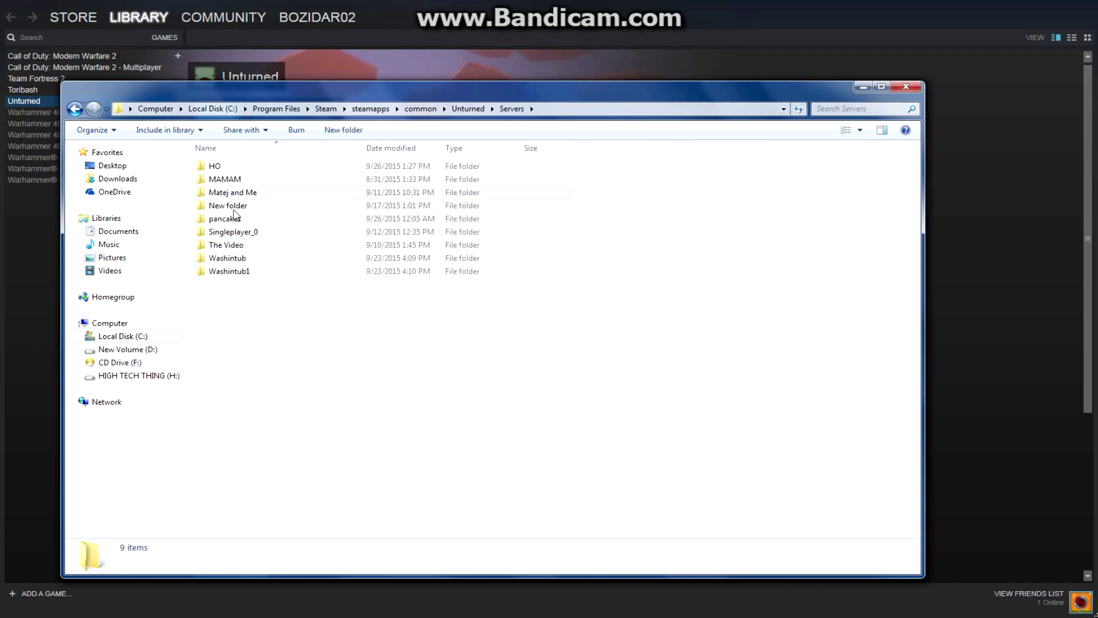
pyautogui.rightClick(255, 351)
pyautogui.moveTo(289, 503)
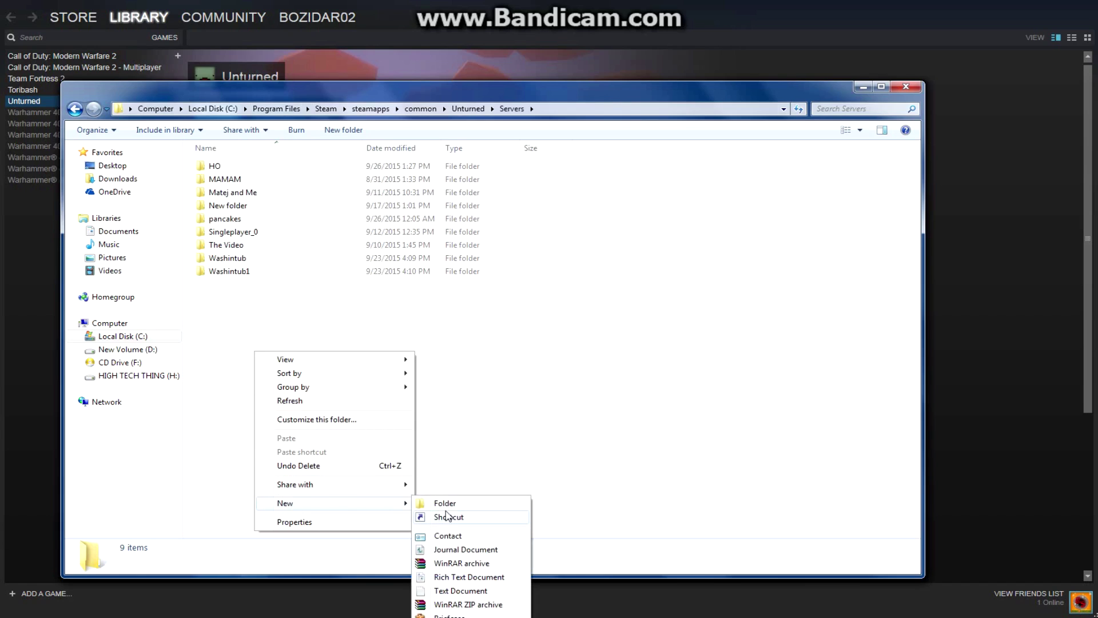
pyautogui.click(446, 504)
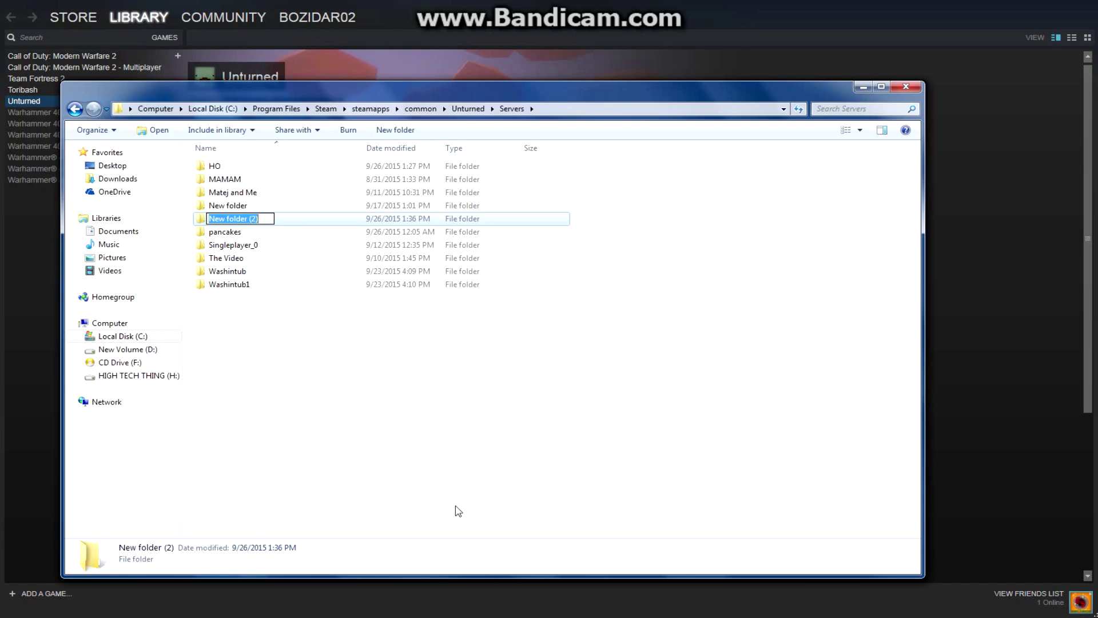
pyautogui.write('S')
pyautogui.press('BackSpace')
pyautogui.write('S')
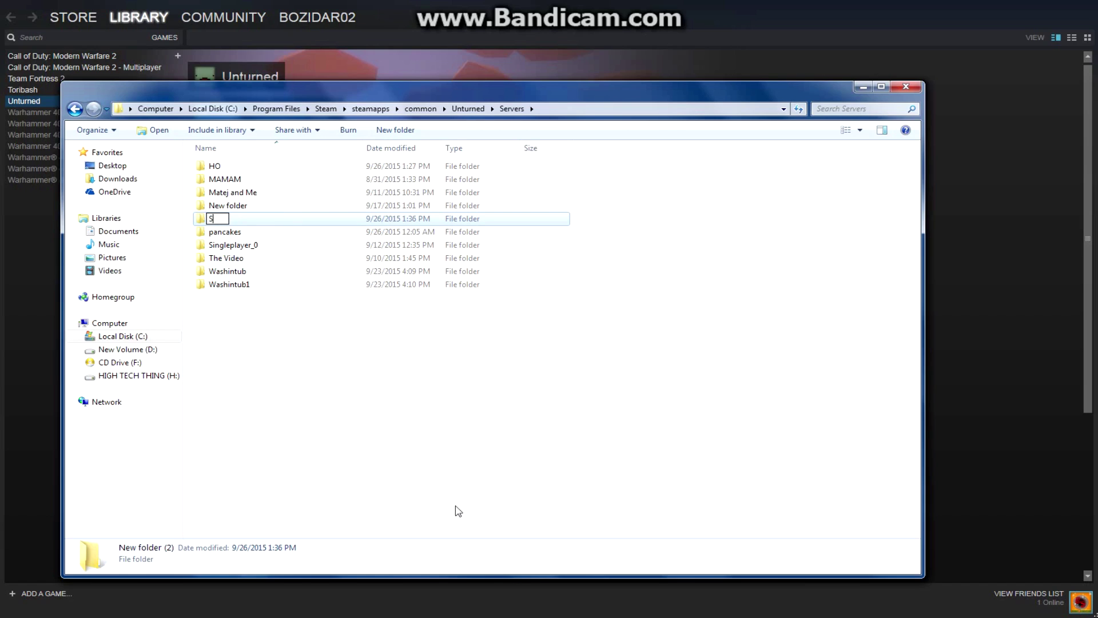
pyautogui.press('BackSpace')
pyautogui.write('VIDEOST')
pyautogui.press('BackSpace')
pyautogui.press('BackSpace')
pyautogui.write('THING')
pyautogui.press('Return')
pyautogui.click(463, 456)
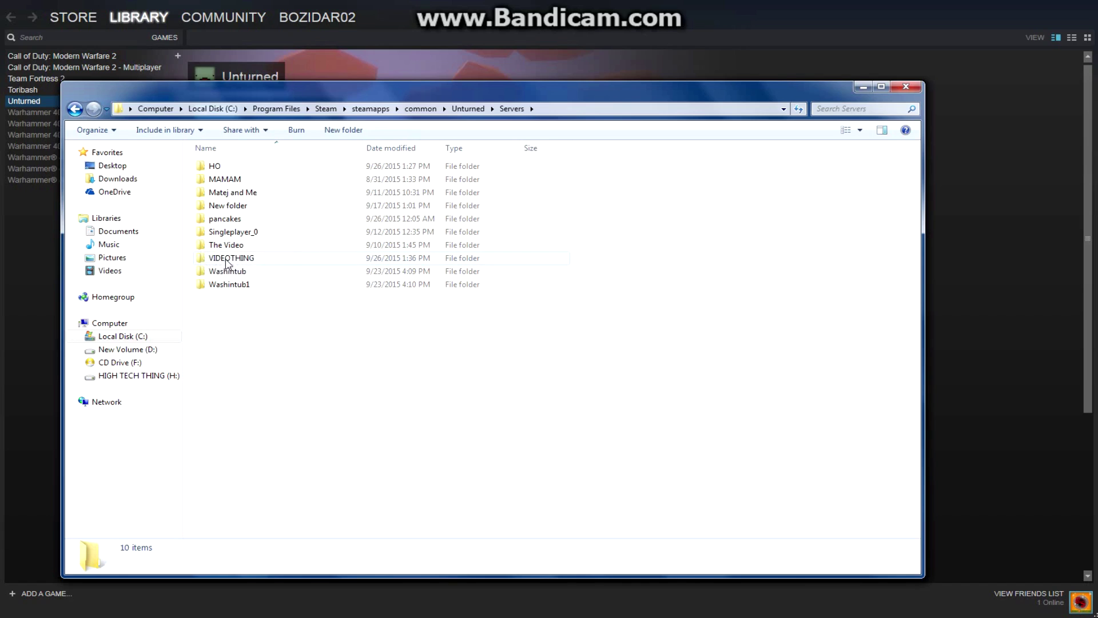
# Back in the Unturned folder, create a shortcut to Unturned.exe
pyautogui.click(75, 109)
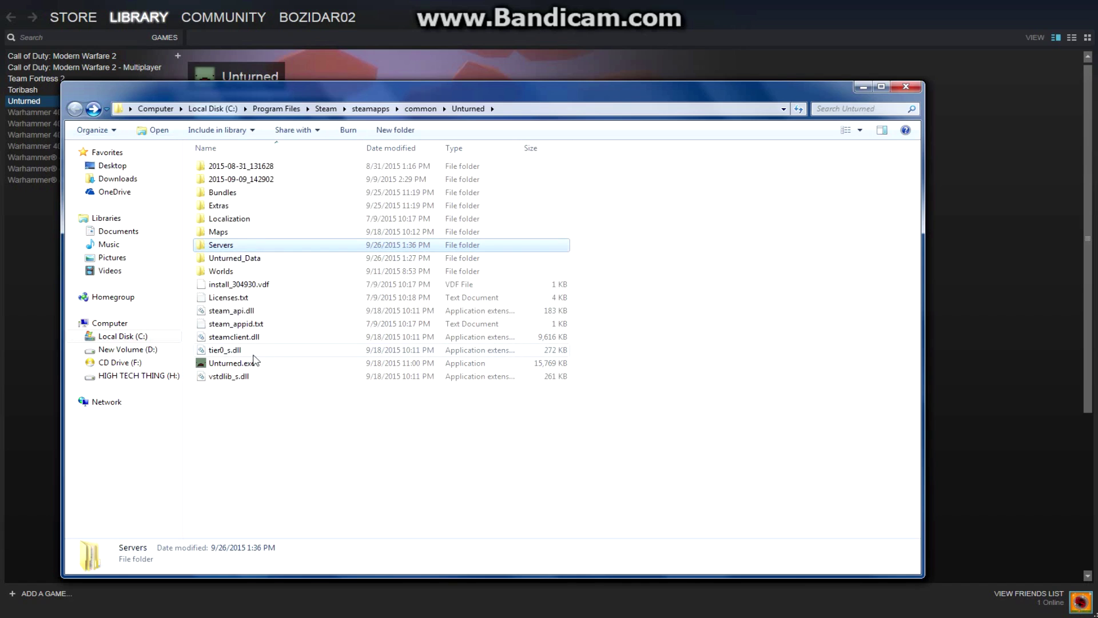
pyautogui.click(243, 362)
pyautogui.rightClick(229, 369)
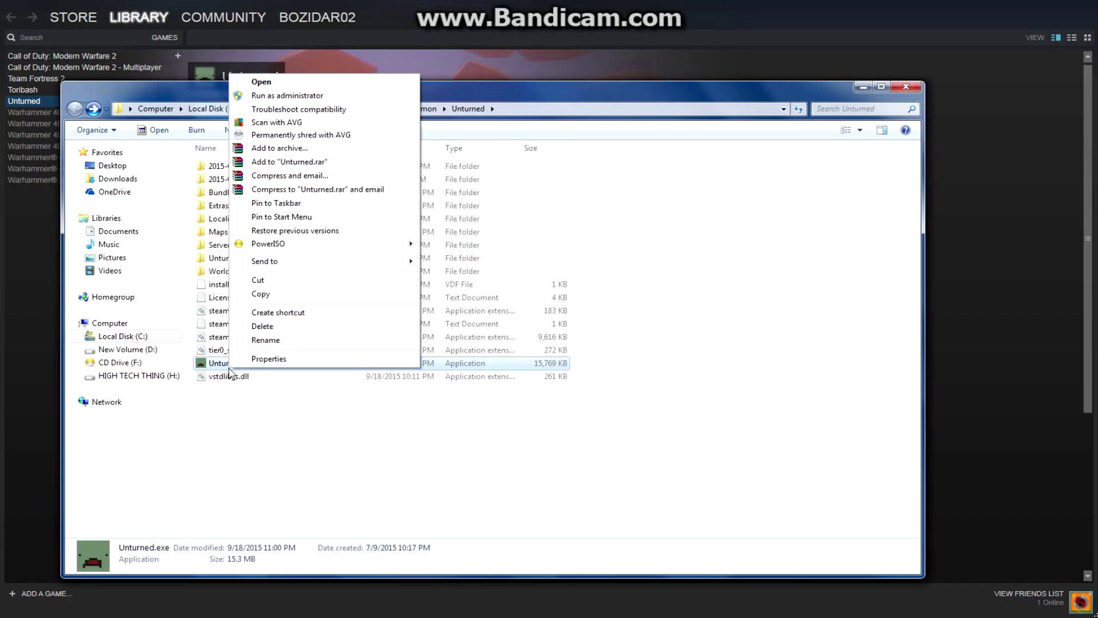
pyautogui.click(262, 314)
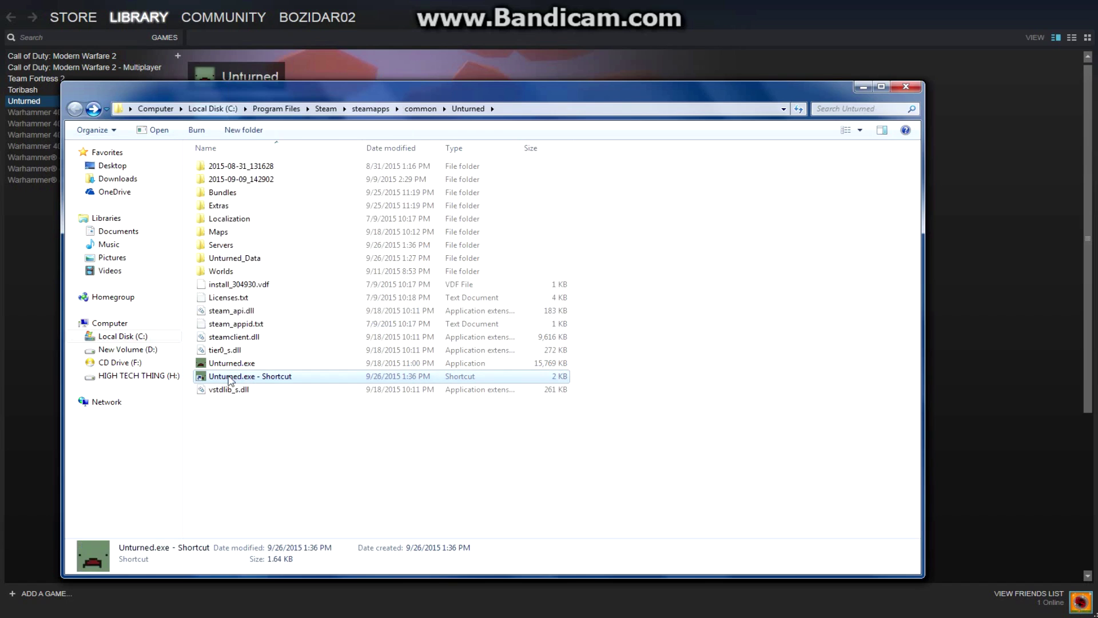
# Rename the new shortcut to 'Unturned - Multiplayer'
pyautogui.rightClick(236, 375)
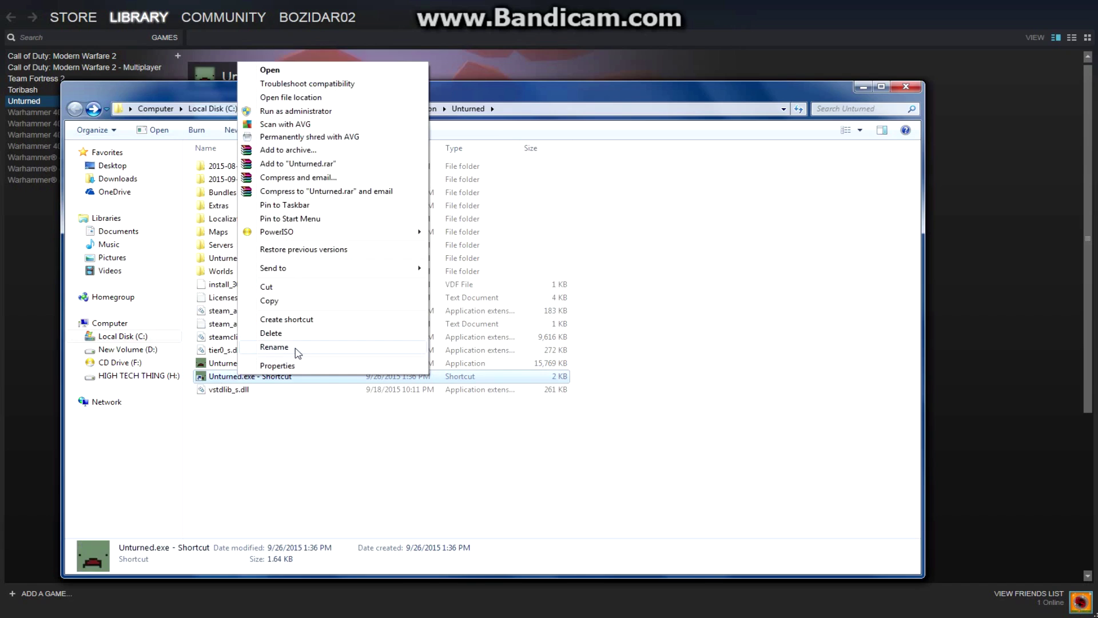
pyautogui.click(296, 351)
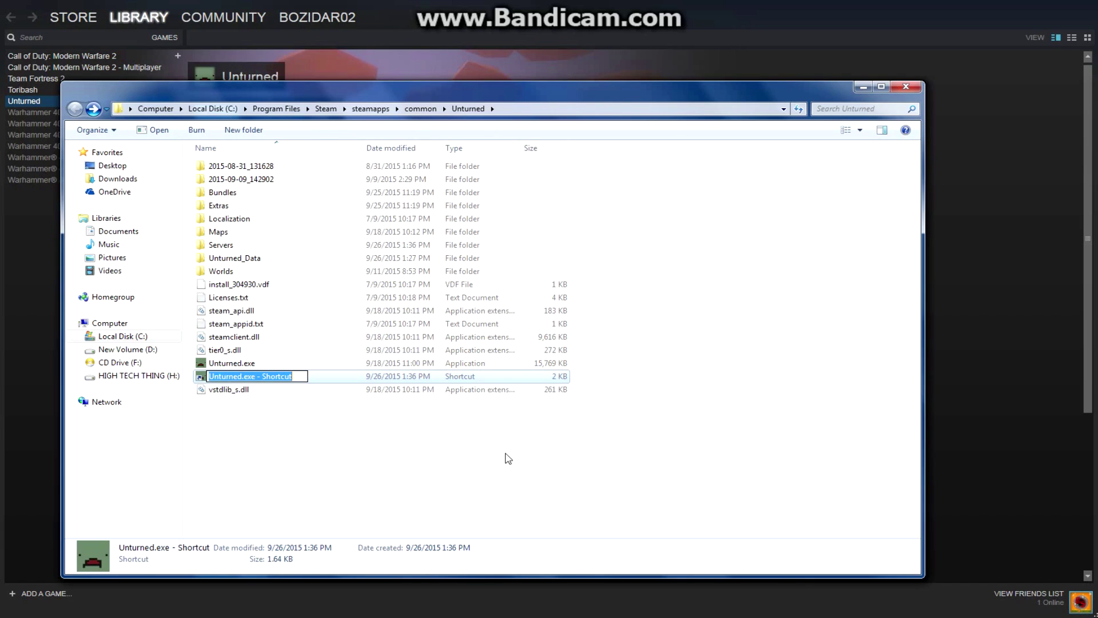
pyautogui.write('Untun')
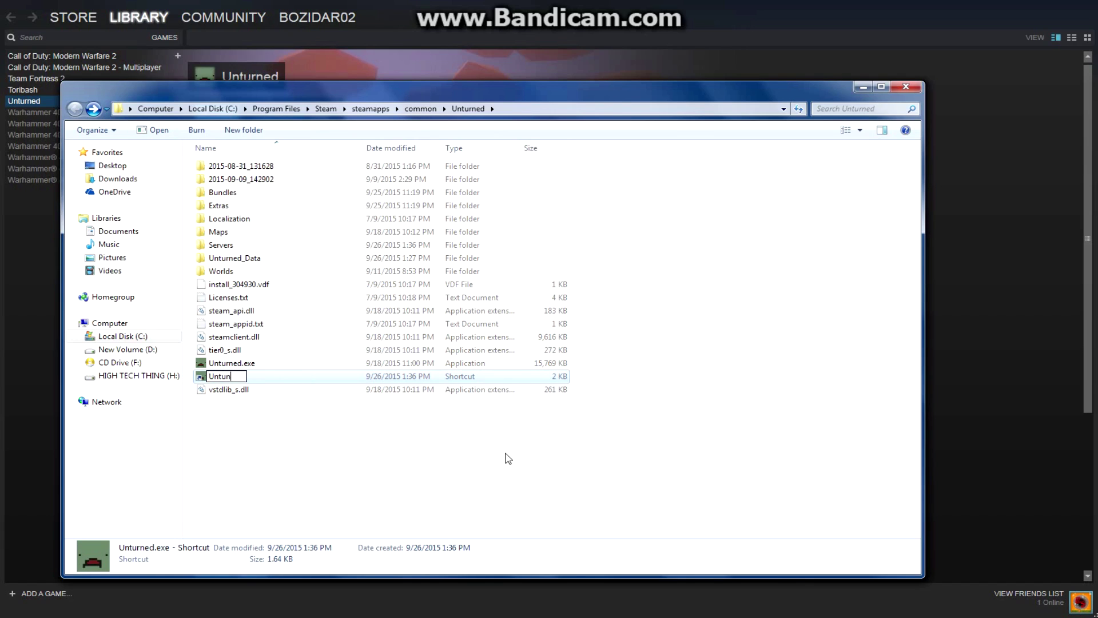
pyautogui.press('BackSpace')
pyautogui.press('BackSpace')
pyautogui.press('BackSpace')
pyautogui.write('Unturn')
pyautogui.write('ed - Mul')
pyautogui.write('tiplayer')
pyautogui.press('Return')
pyautogui.click(397, 400)
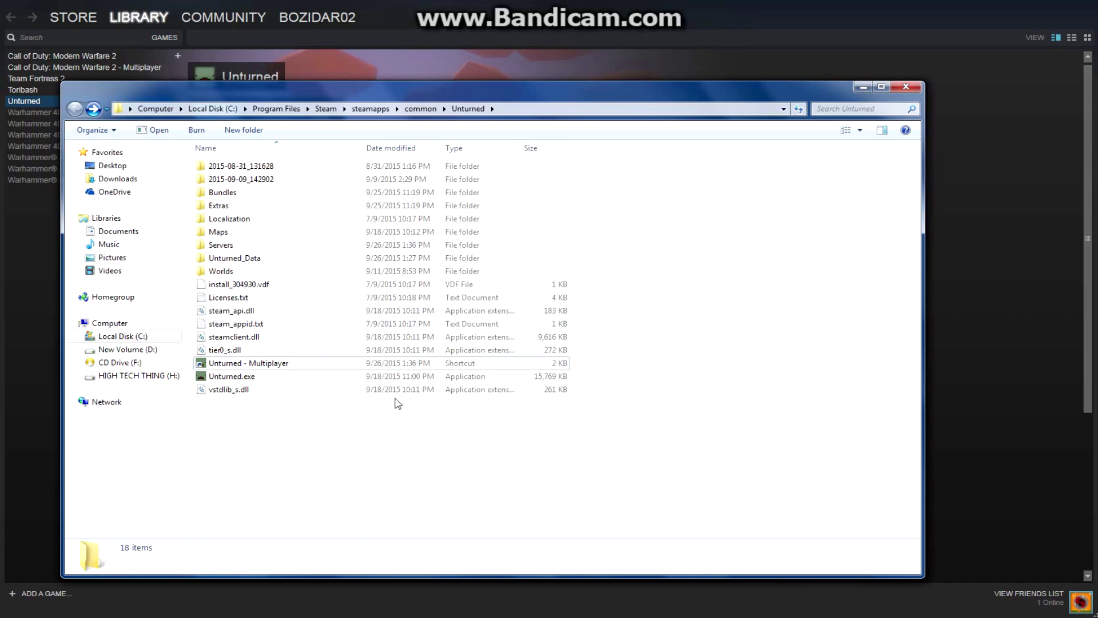
pyautogui.rightClick(348, 364)
pyautogui.click(288, 364)
# In the shortcut's Properties, append -nographics -batchmode +lanserver to the Target path
pyautogui.rightClick(288, 364)
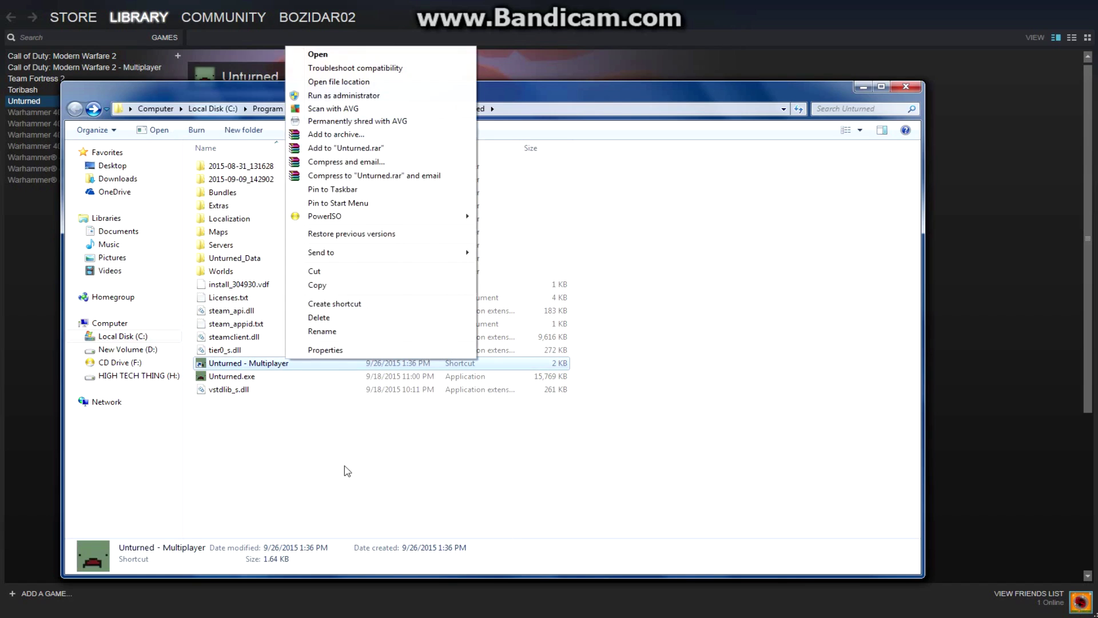
pyautogui.click(341, 352)
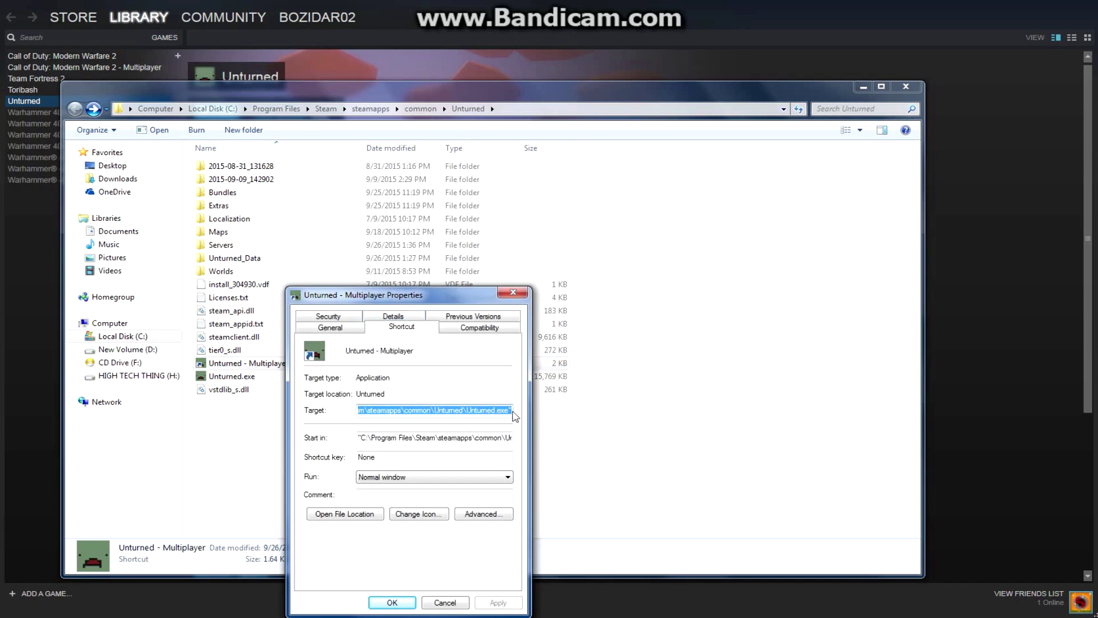
pyautogui.click(510, 410)
pyautogui.moveTo(364, 410); pyautogui.dragTo(358, 410)
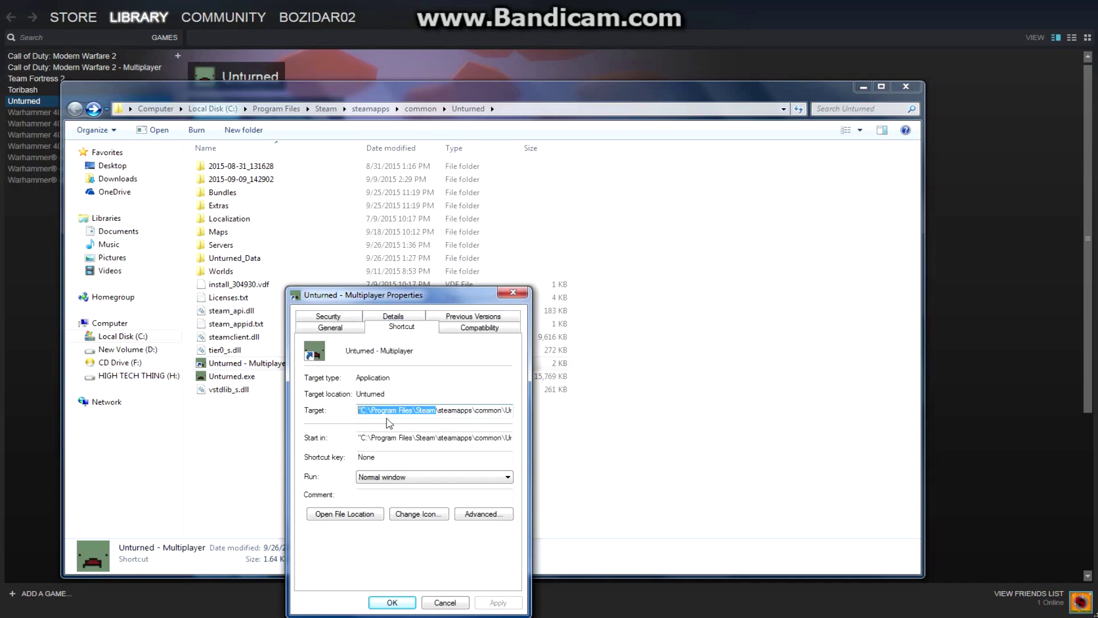
pyautogui.click(362, 410)
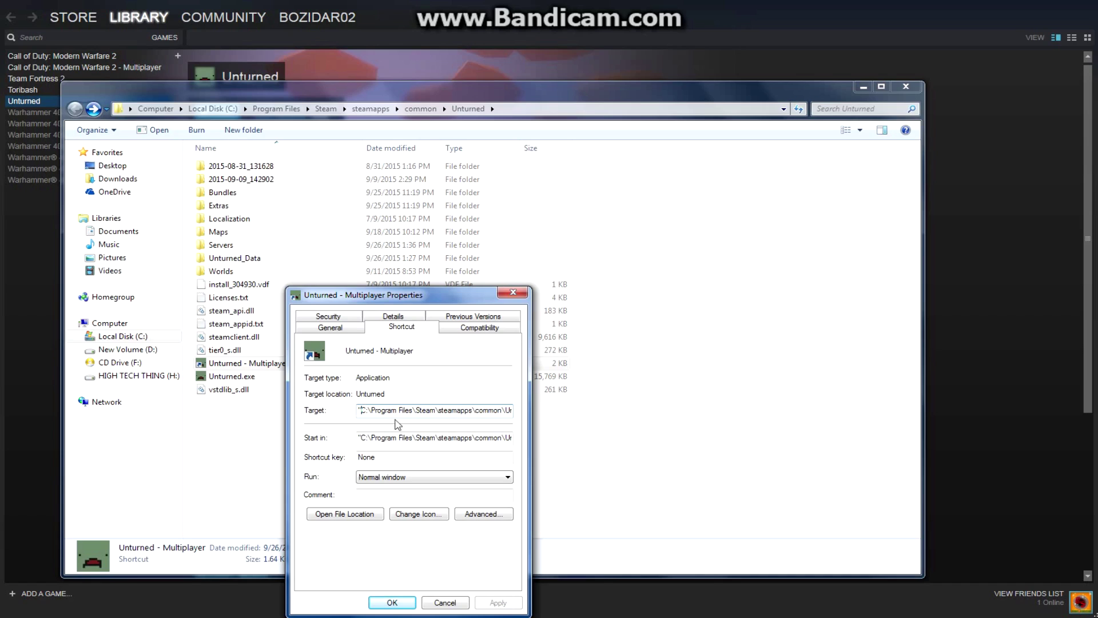
pyautogui.press('BackSpace')
pyautogui.moveTo(470, 410); pyautogui.dragTo(620, 412)
pyautogui.press('End')
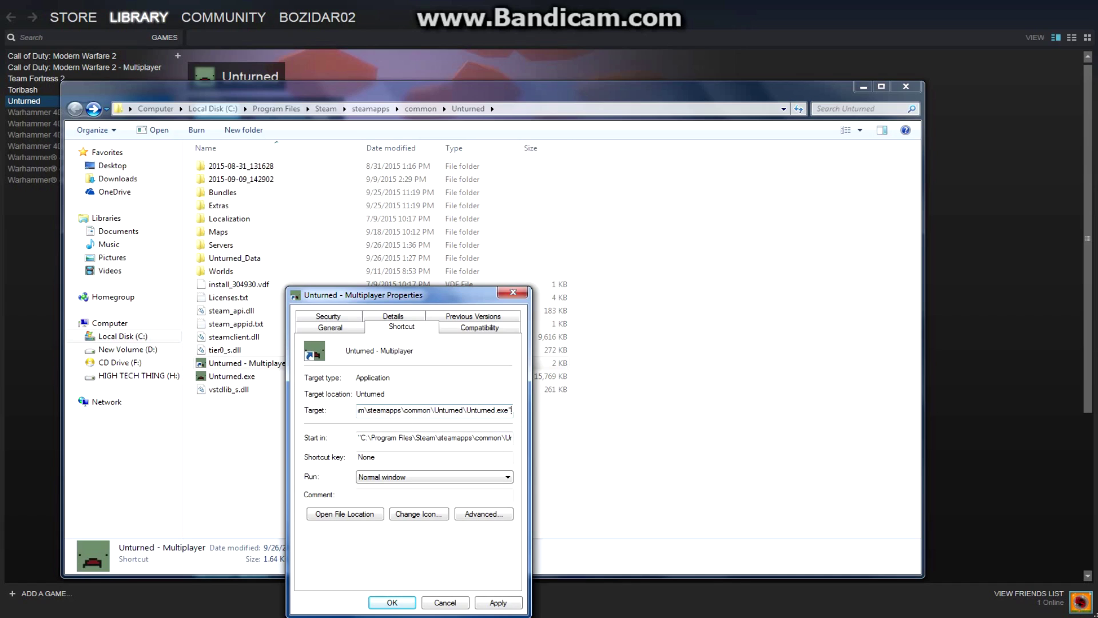
pyautogui.write('-')
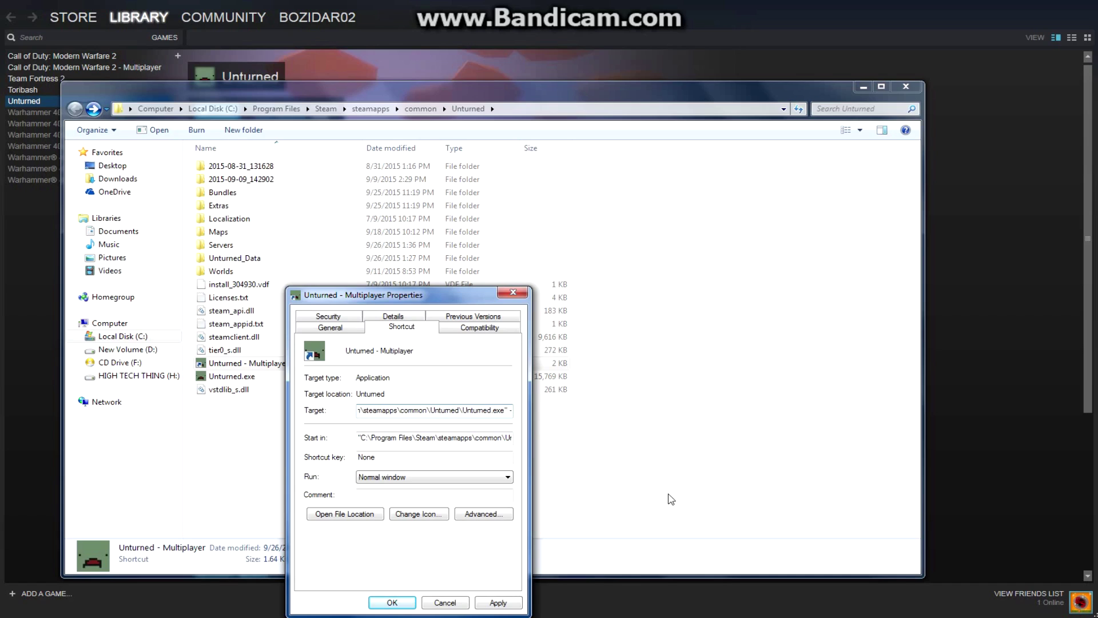
pyautogui.write('nogr')
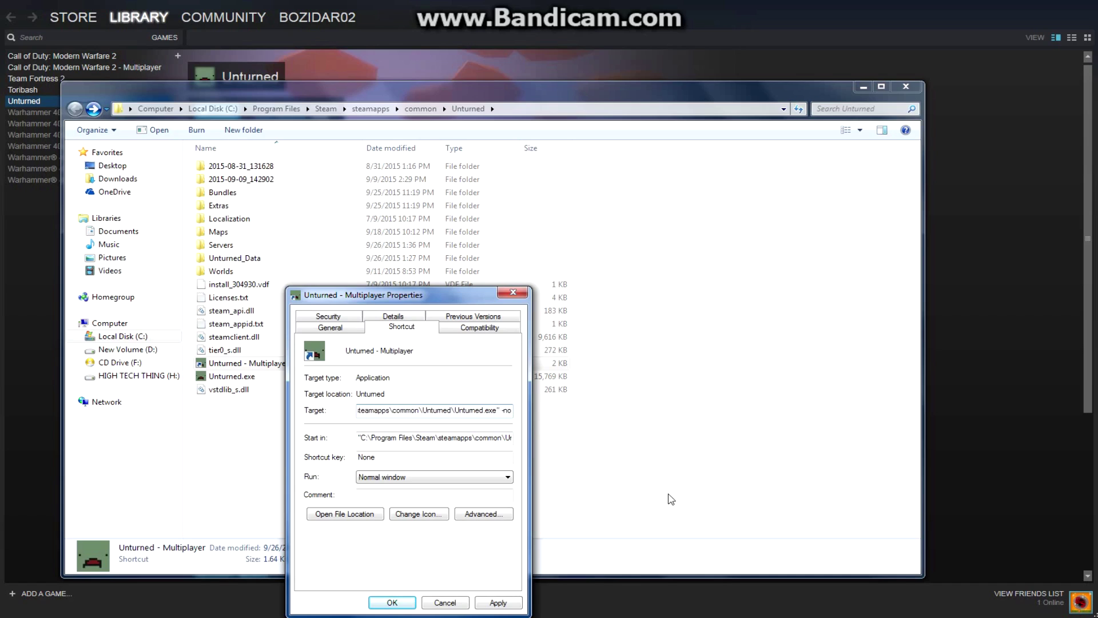
pyautogui.write('aphics')
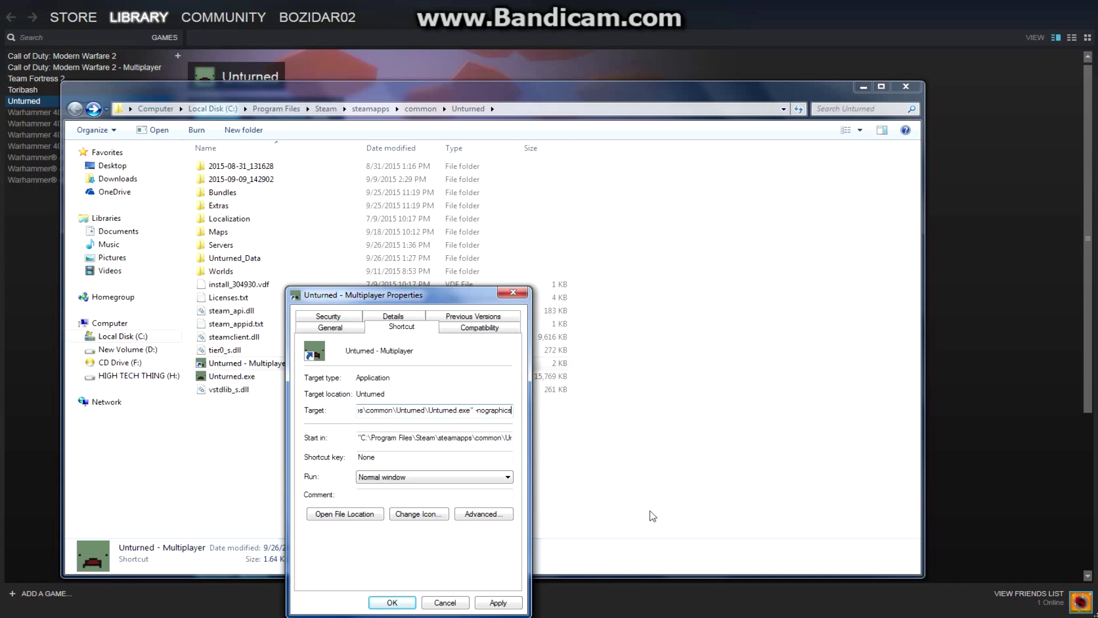
pyautogui.write('-')
pyautogui.write('batchmode')
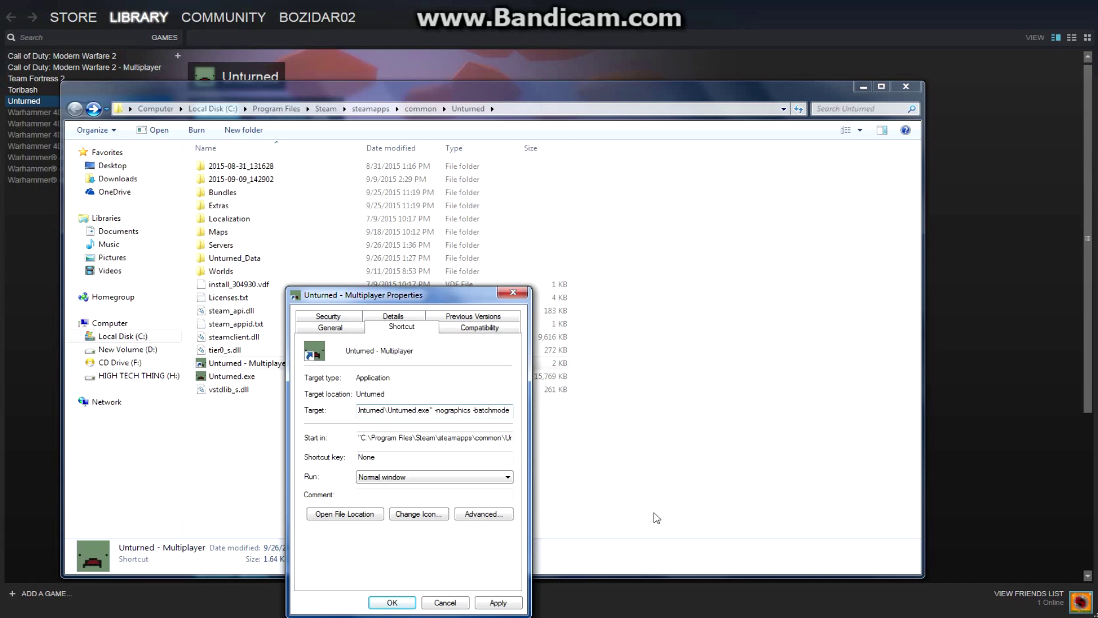
pyautogui.write(' +')
pyautogui.write('lanserv')
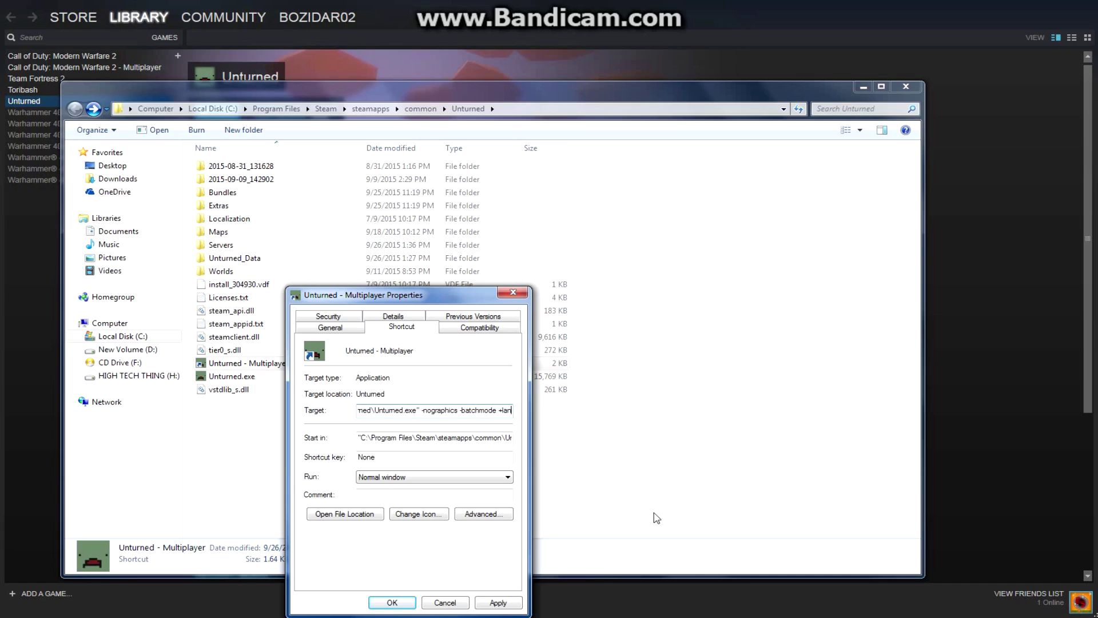
pyautogui.write('er')
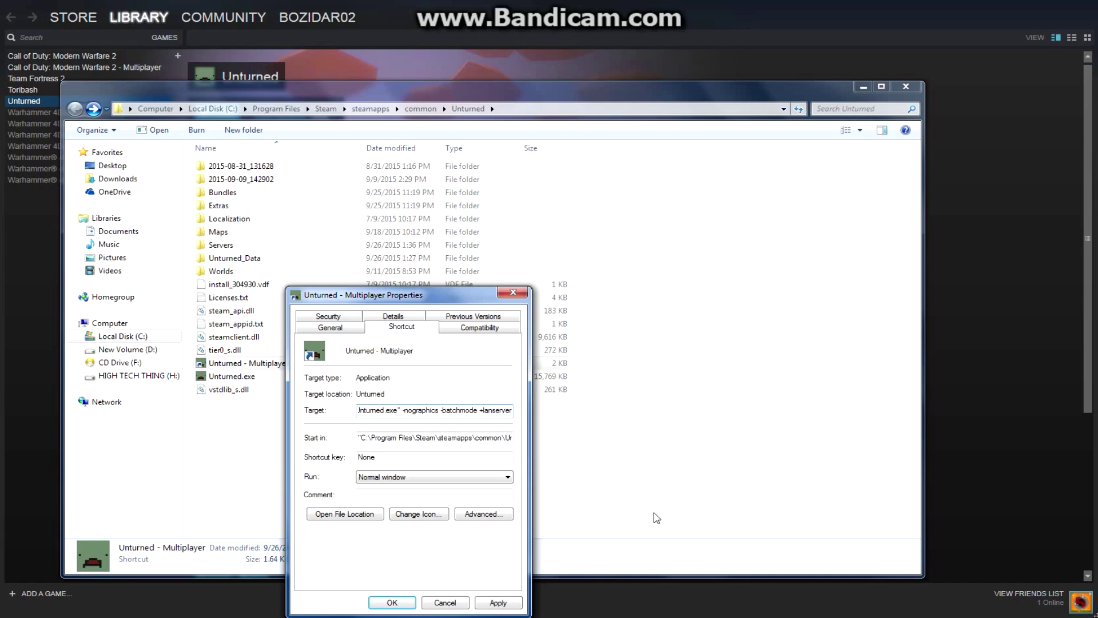
# Finish the Target with +lanserver/VIDEOTHING and apply the change
pyautogui.press('BackSpace')
pyautogui.press('BackSpace')
pyautogui.press('BackSpace')
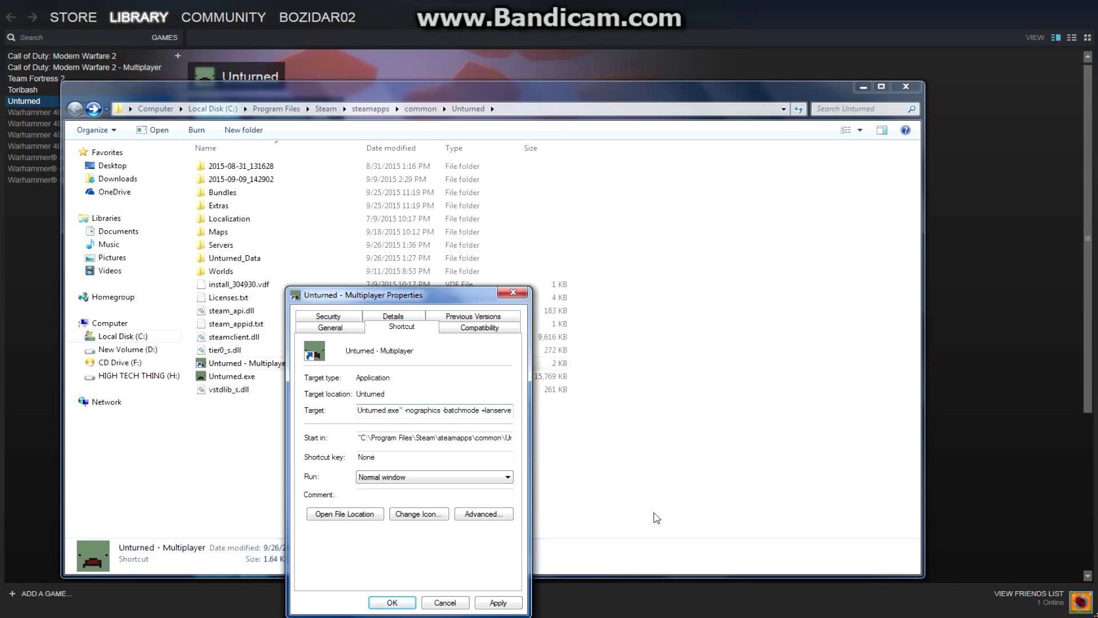
pyautogui.press('BackSpace')
pyautogui.write('secr')
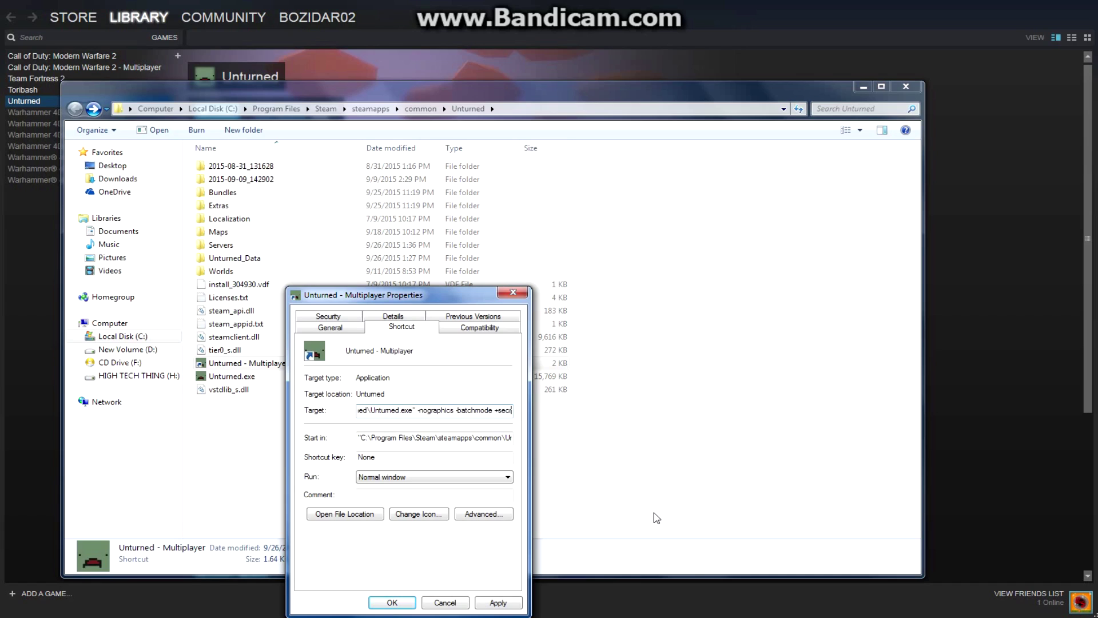
pyautogui.press('BackSpace')
pyautogui.press('BackSpace')
pyautogui.press('BackSpace')
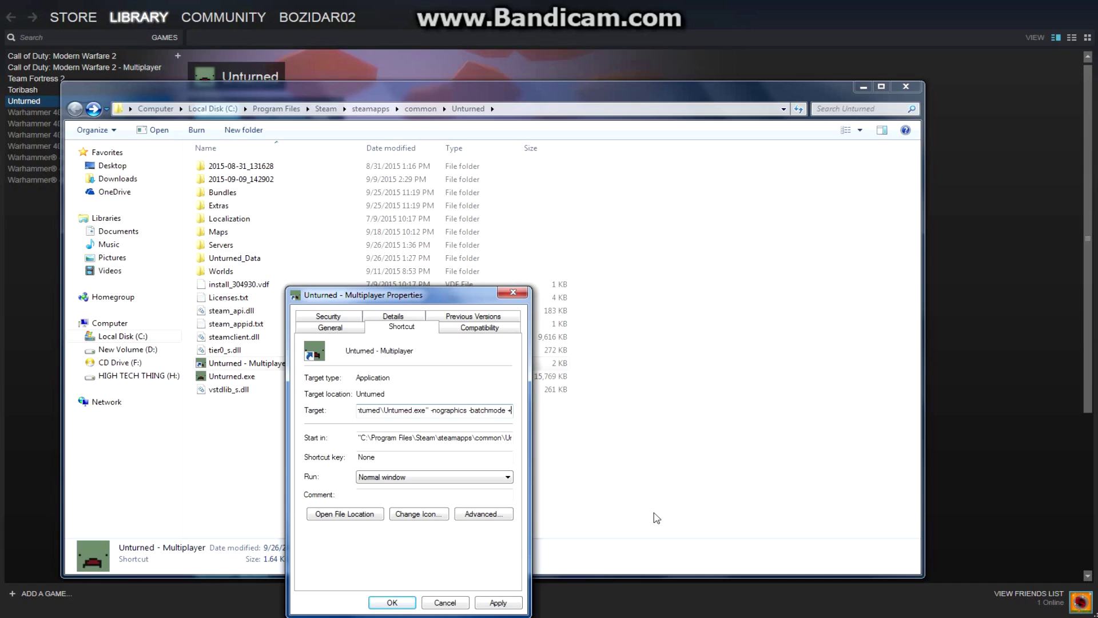
pyautogui.write('sc')
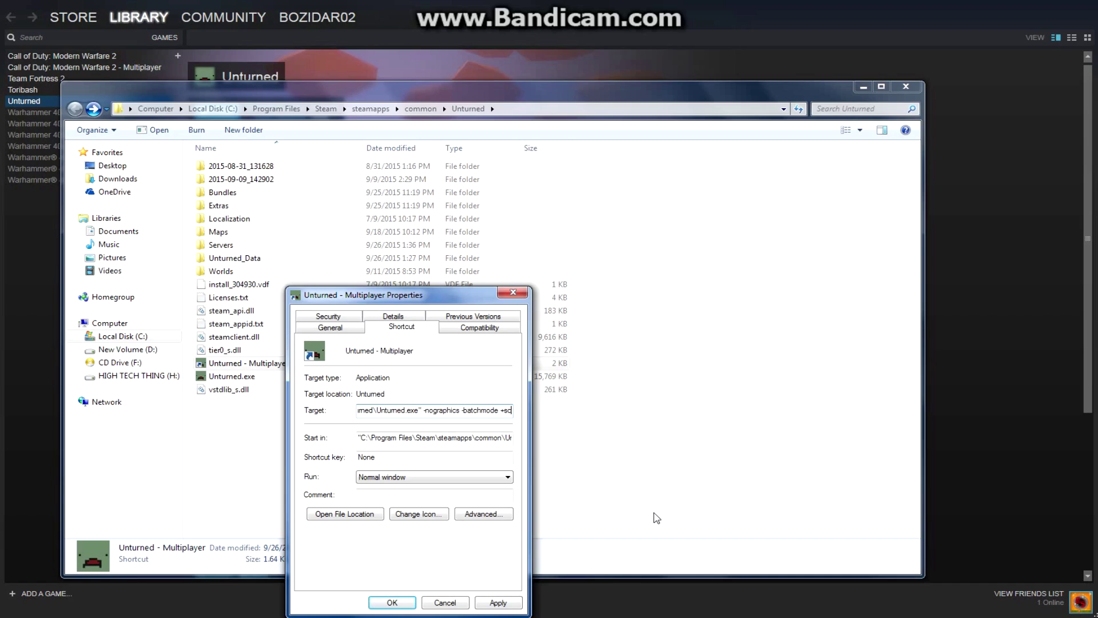
pyautogui.write('curese')
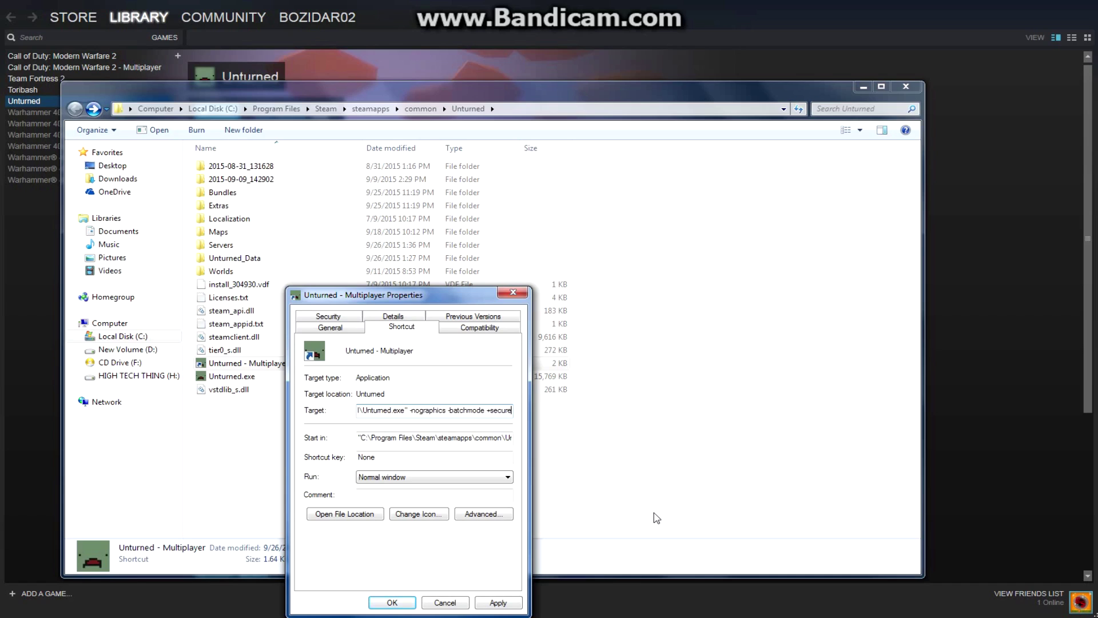
pyautogui.write('rver')
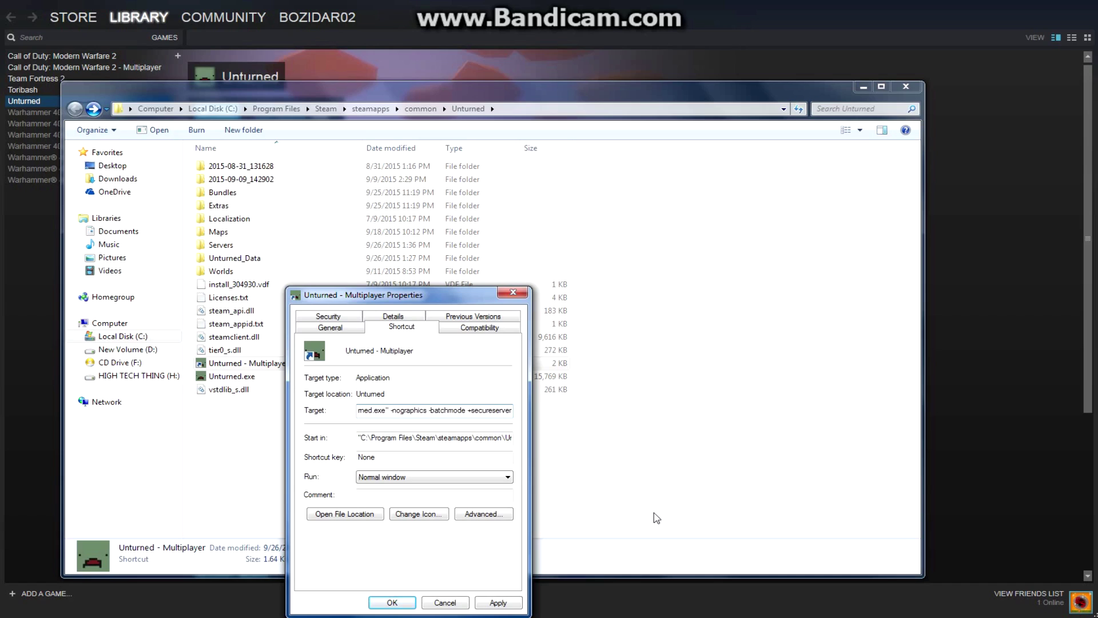
pyautogui.press('BackSpace')
pyautogui.press('BackSpace')
pyautogui.press('BackSpace')
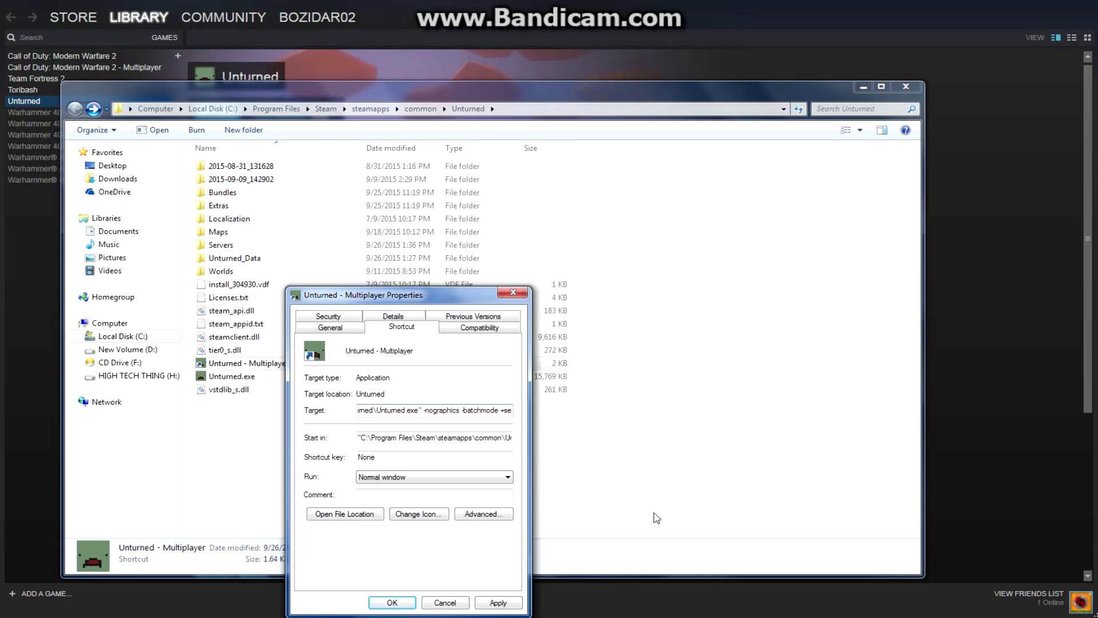
pyautogui.press('BackSpace')
pyautogui.press('BackSpace')
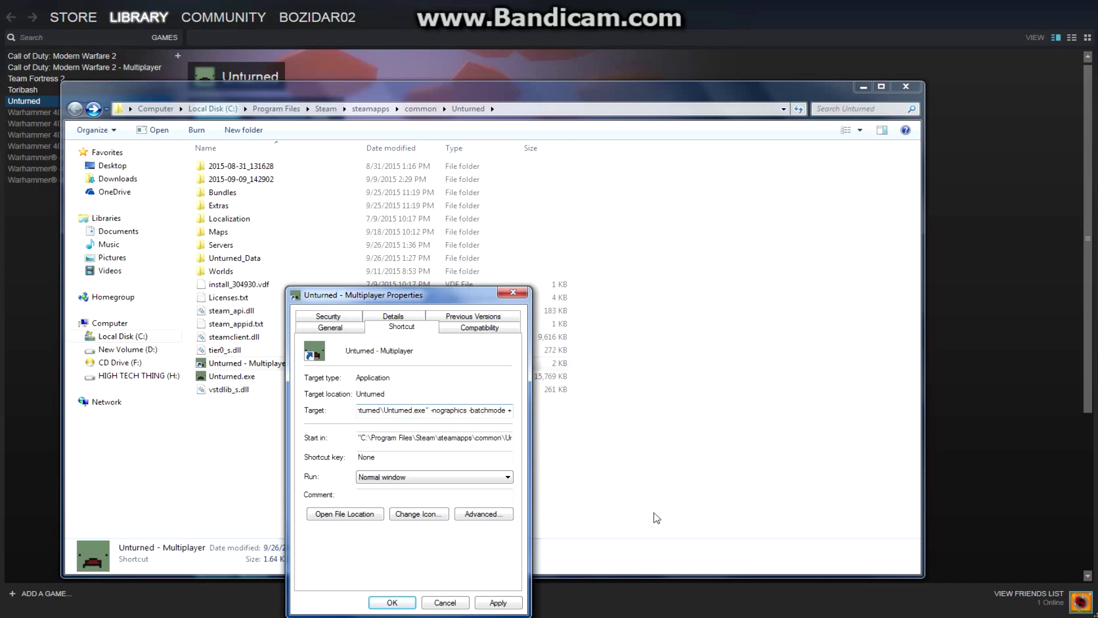
pyautogui.write('lans')
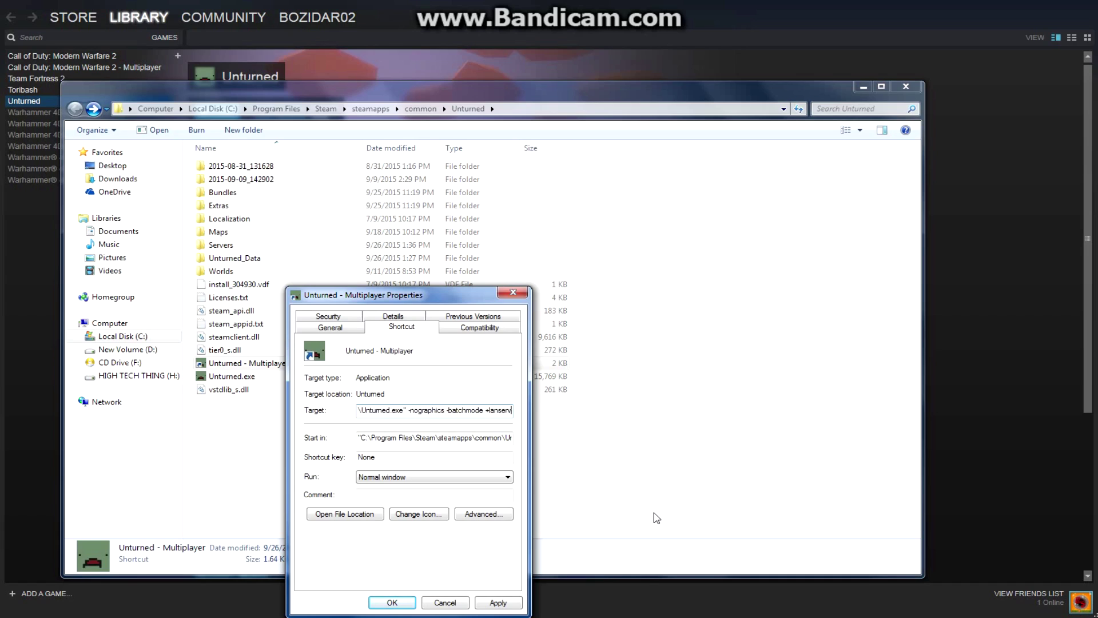
pyautogui.write('er/')
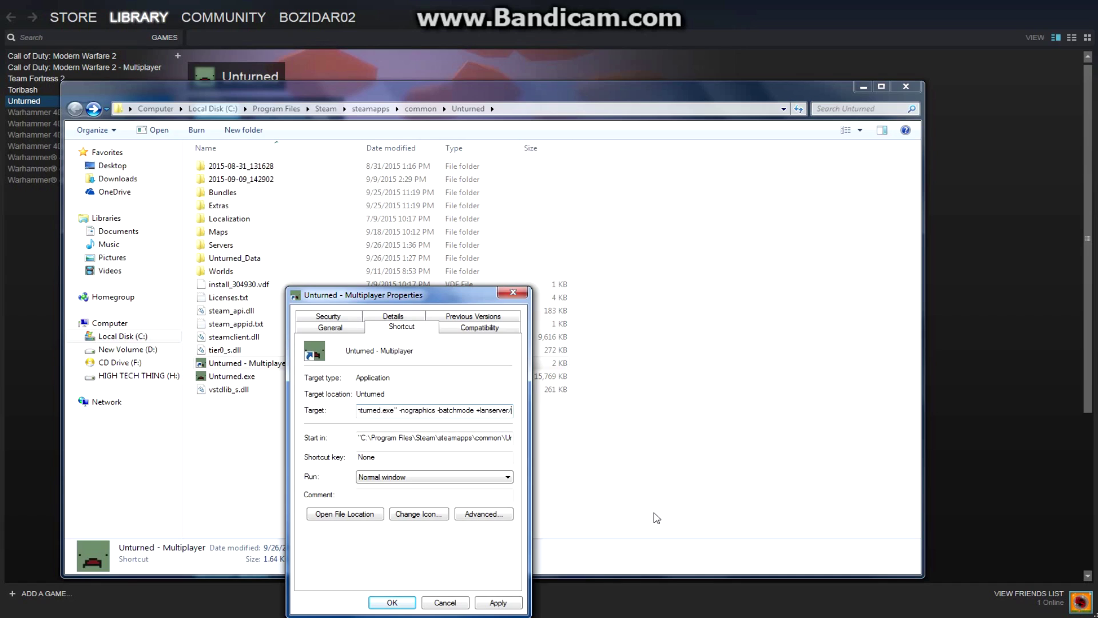
pyautogui.write('VIDEO')
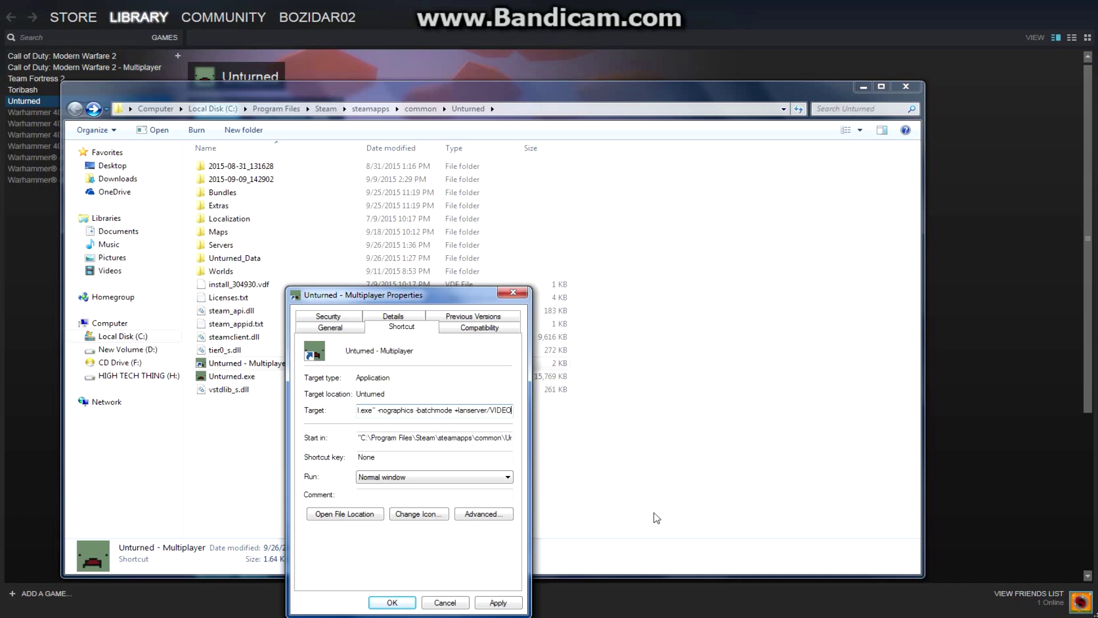
pyautogui.write('THING')
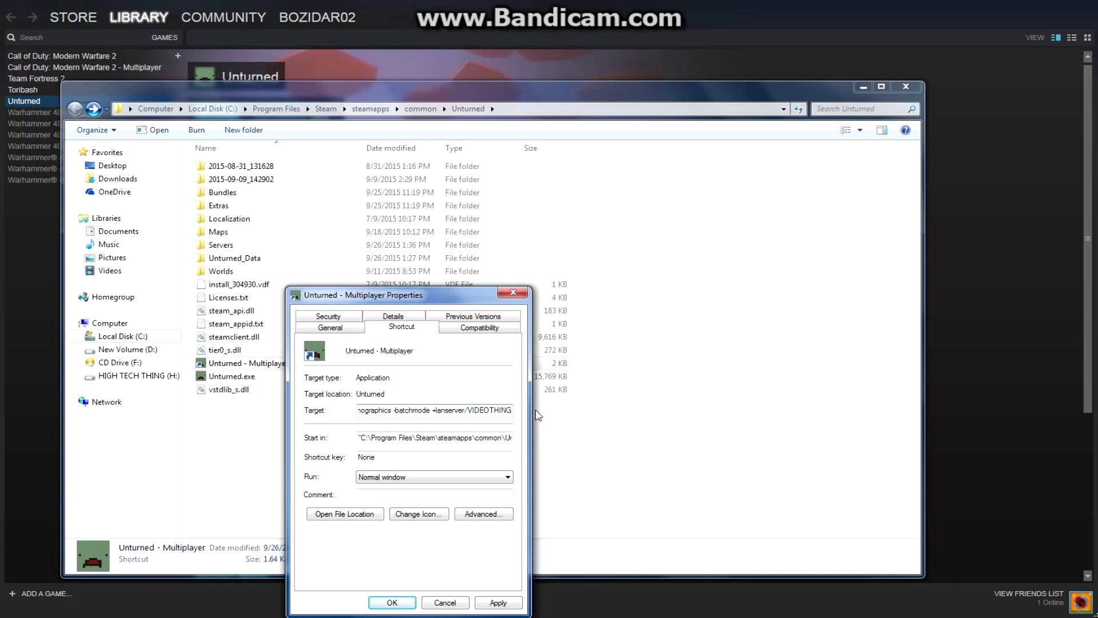
pyautogui.click(481, 605)
pyautogui.click(392, 602)
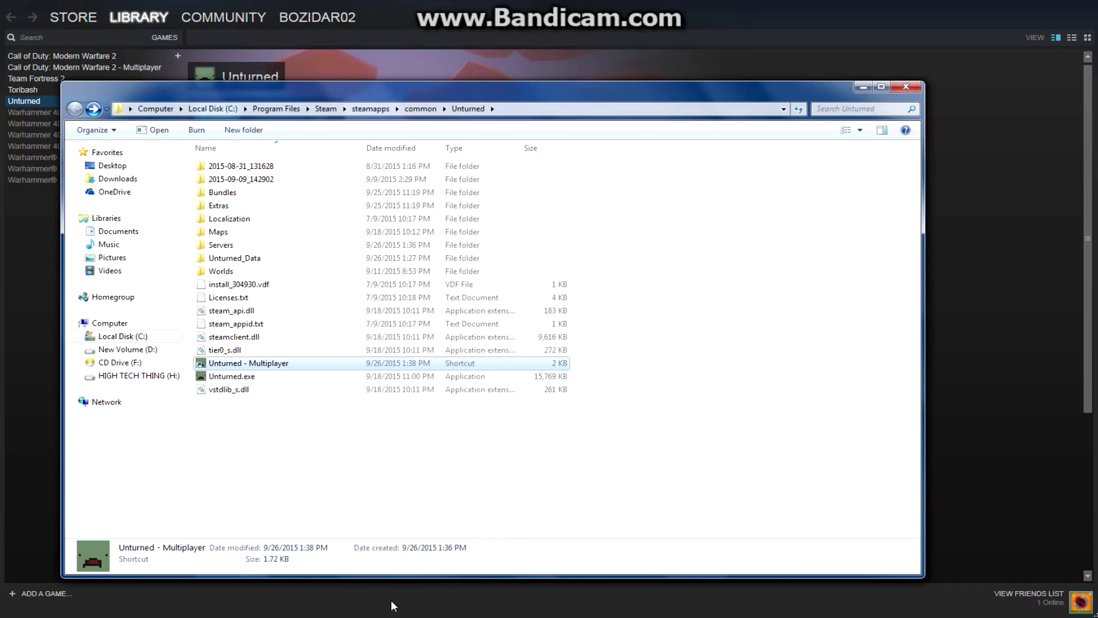
# Start the server from the Unturned - Multiplayer shortcut, then stop it with the shutdown command
pyautogui.doubleClick(255, 364)
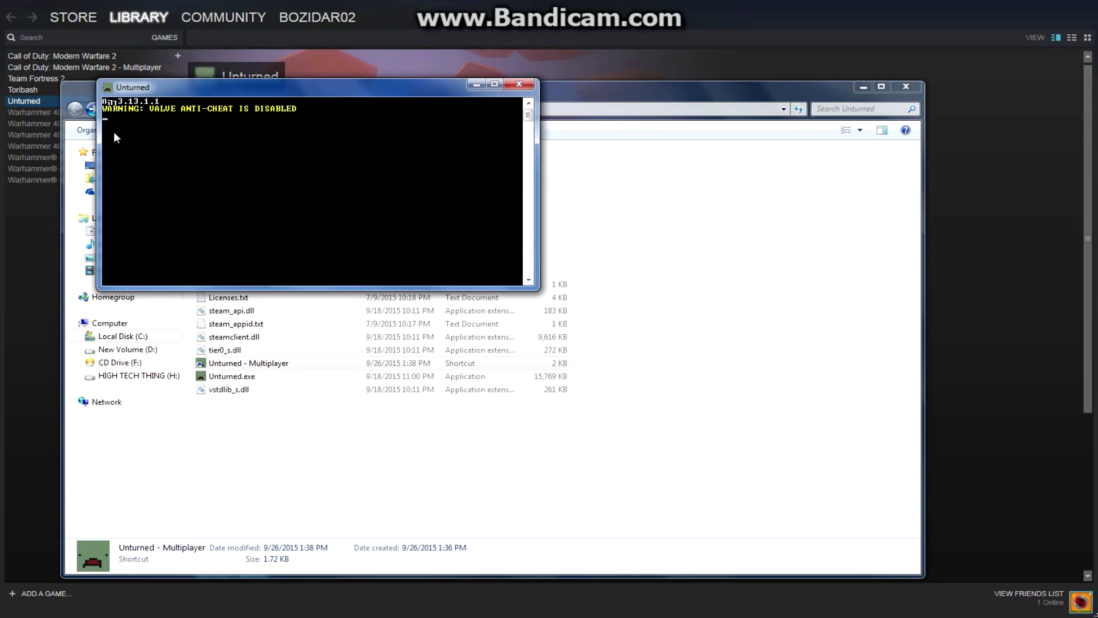
pyautogui.write('s')
pyautogui.write('ut')
pyautogui.write('down')
pyautogui.write('wn')
pyautogui.press('Return')
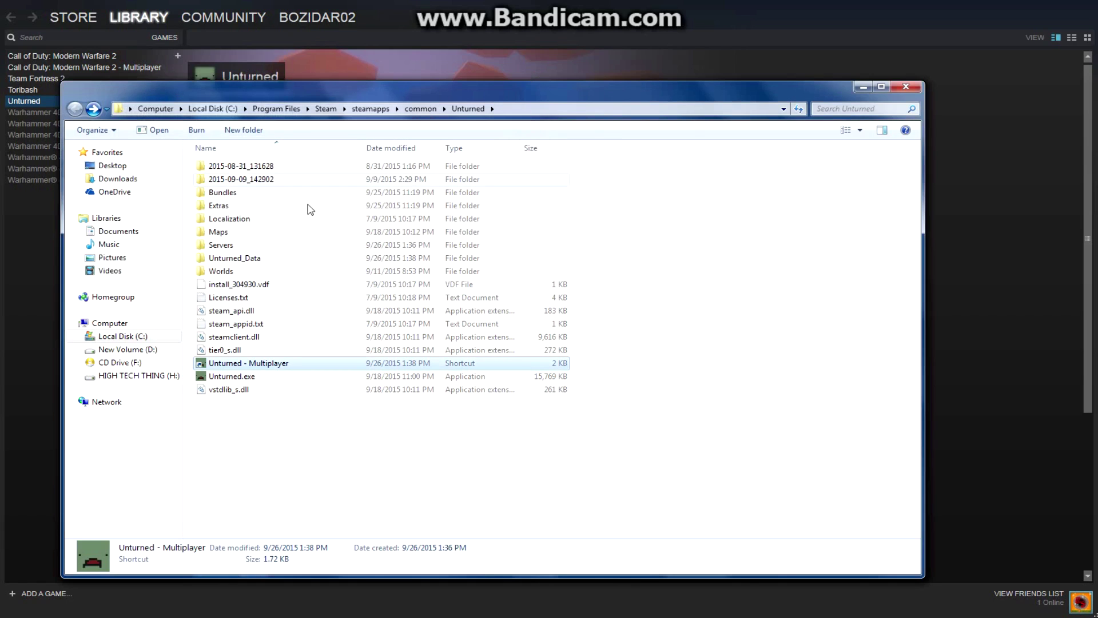
# Go to Servers > VIDEOTHING > Server, view Adminlist.dat, then open Commands.dat
pyautogui.click(231, 250)
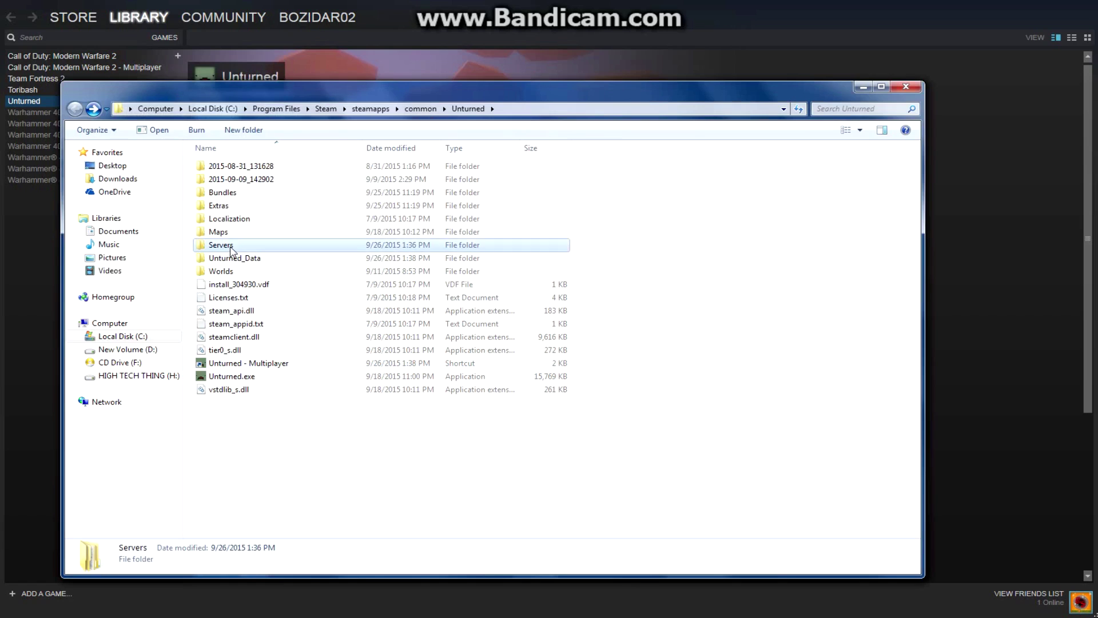
pyautogui.doubleClick(231, 251)
pyautogui.doubleClick(247, 263)
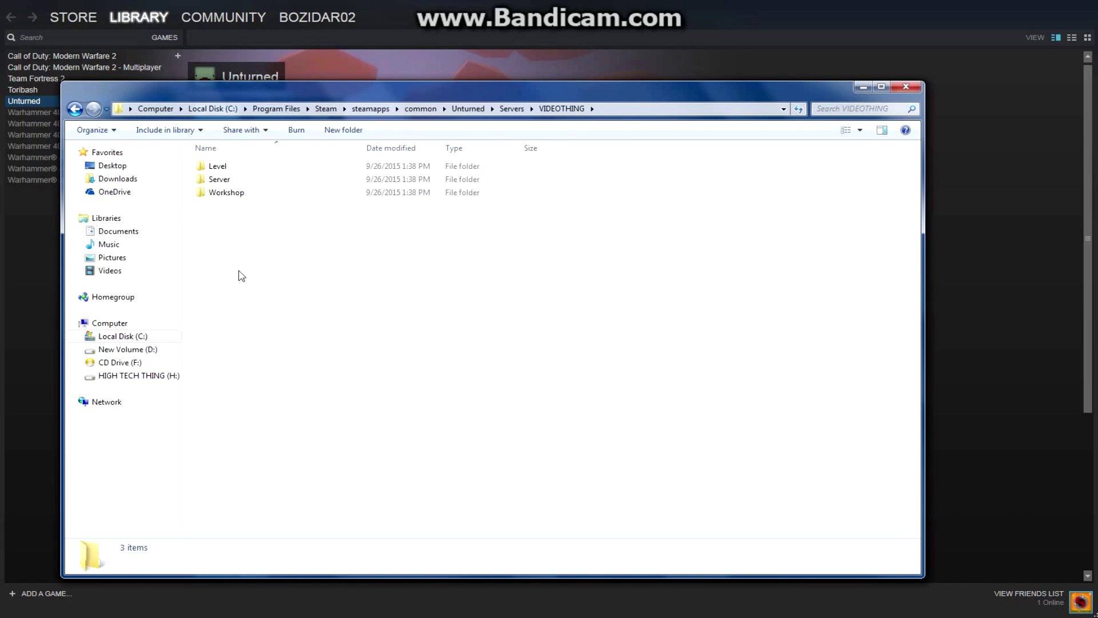
pyautogui.doubleClick(237, 179)
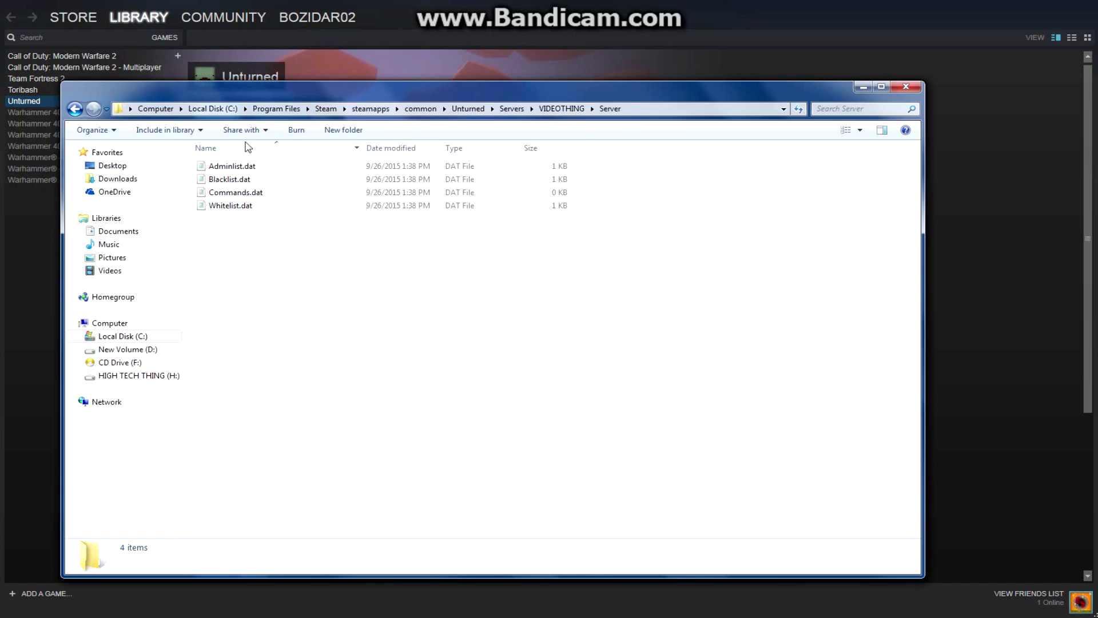
pyautogui.doubleClick(264, 166)
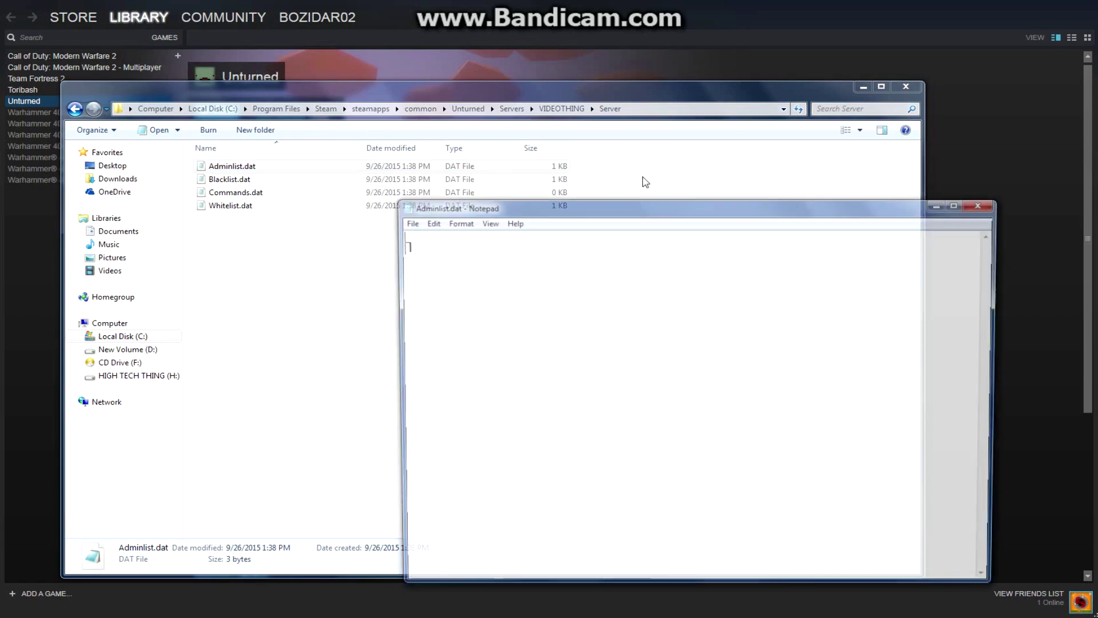
pyautogui.click(987, 203)
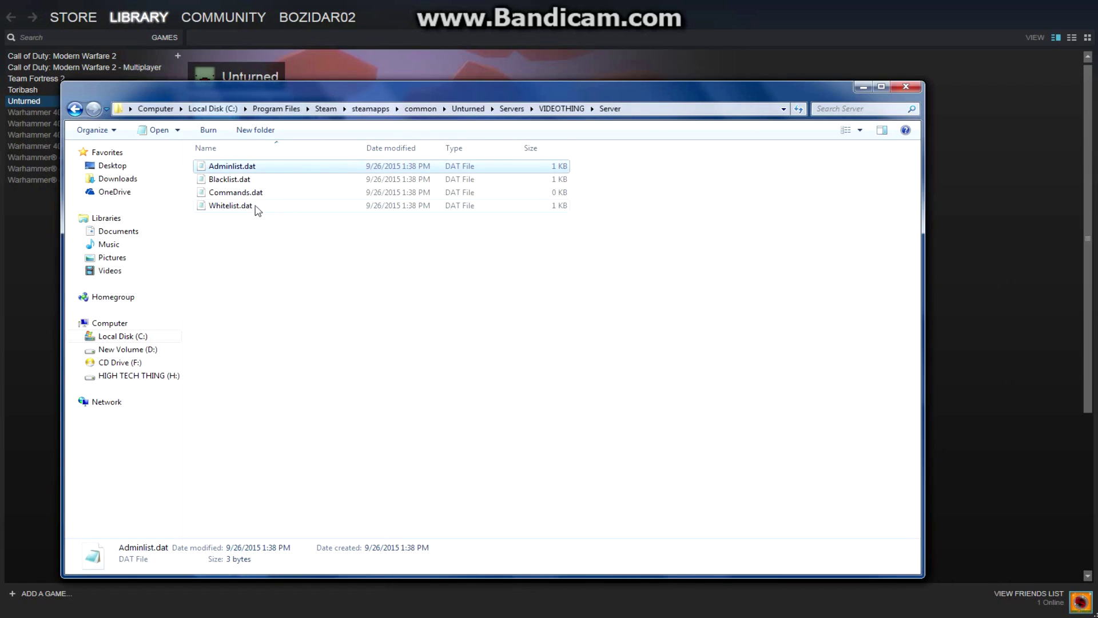
pyautogui.doubleClick(272, 194)
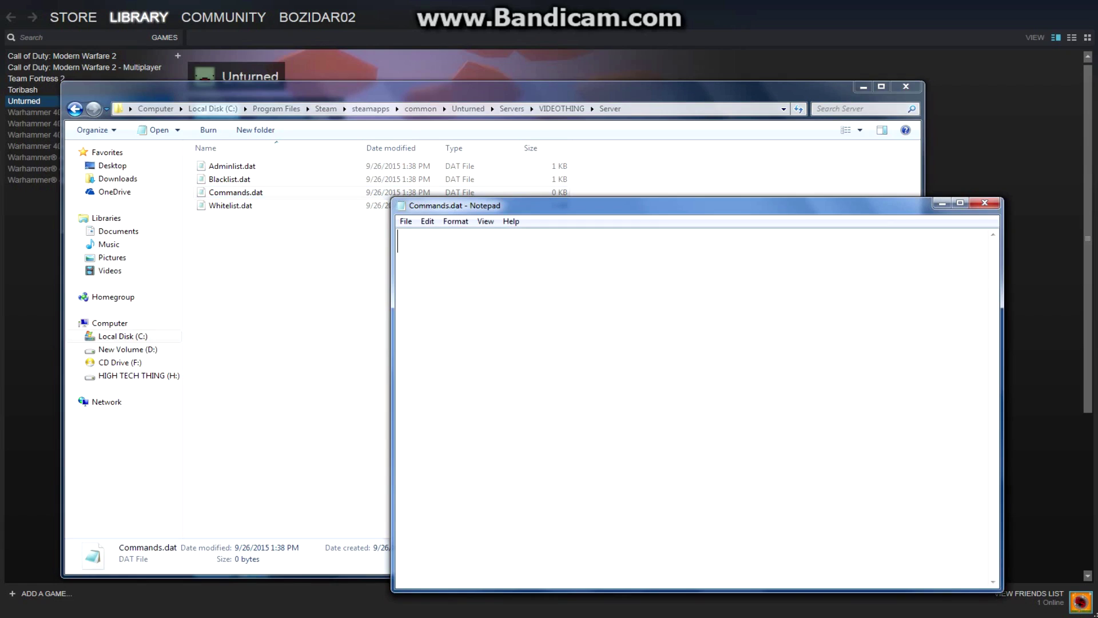
# Write 'name HOALA' as the first line of Commands.dat
pyautogui.write('name')
pyautogui.write('HOA')
pyautogui.press('BackSpace')
pyautogui.press('BackSpace')
pyautogui.press('BackSpace')
pyautogui.write('HOAJJJ')
pyautogui.press('BackSpace')
pyautogui.press('BackSpace')
pyautogui.press('BackSpace')
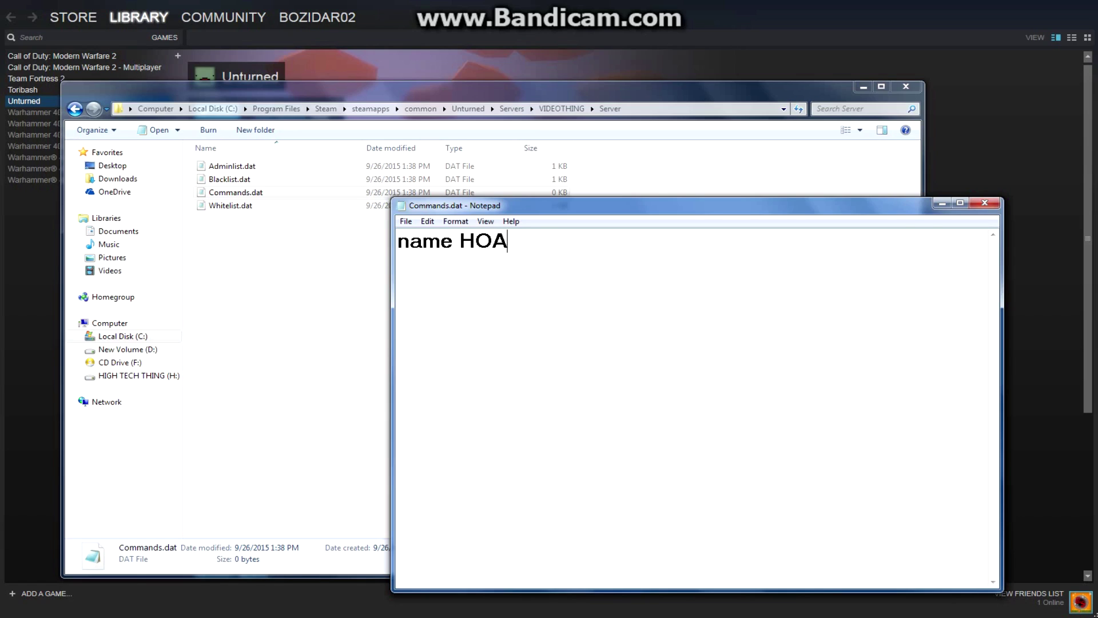
pyautogui.write('LLA')
pyautogui.press('BackSpace')
# Set the second line's map value to Washington
pyautogui.press('BackSpace')
pyautogui.write('A')
pyautogui.press('Return')
pyautogui.write('map PE')
pyautogui.press('BackSpace')
pyautogui.press('BackSpace')
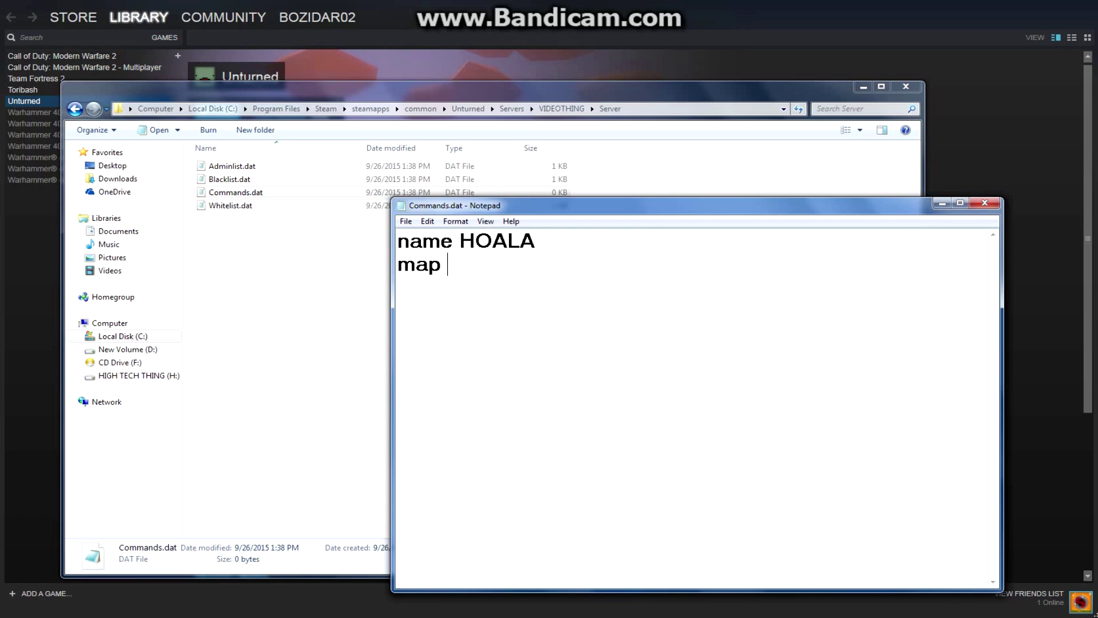
pyautogui.write('Yukon')
pyautogui.press('Return')
pyautogui.press('BackSpace')
pyautogui.press('BackSpace')
pyautogui.press('BackSpace')
pyautogui.press('BackSpace')
pyautogui.press('BackSpace')
pyautogui.write('Washi')
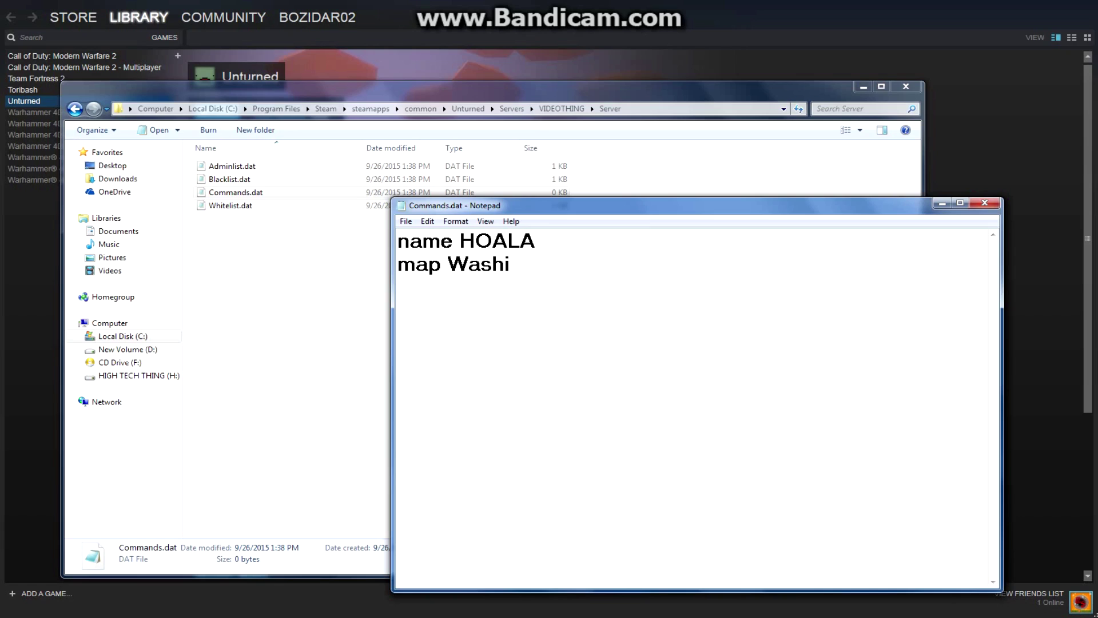
pyautogui.write('ngto')
pyautogui.press('BackSpace')
pyautogui.press('BackSpace')
pyautogui.press('BackSpace')
pyautogui.press('BackSpace')
pyautogui.press('BackSpace')
pyautogui.press('BackSpace')
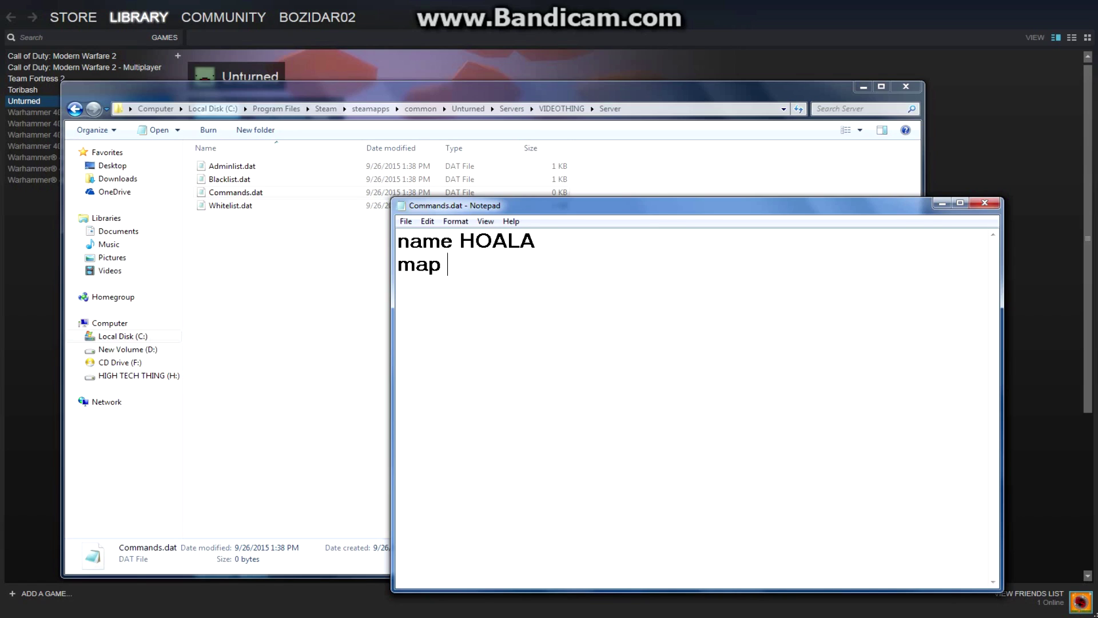
pyautogui.write('PEI')
pyautogui.press('BackSpace')
pyautogui.press('BackSpace')
pyautogui.press('BackSpace')
pyautogui.write('Wash')
pyautogui.write('ign')
pyautogui.press('BackSpace')
pyautogui.write('t')
pyautogui.press('BackSpace')
pyautogui.write('nt')
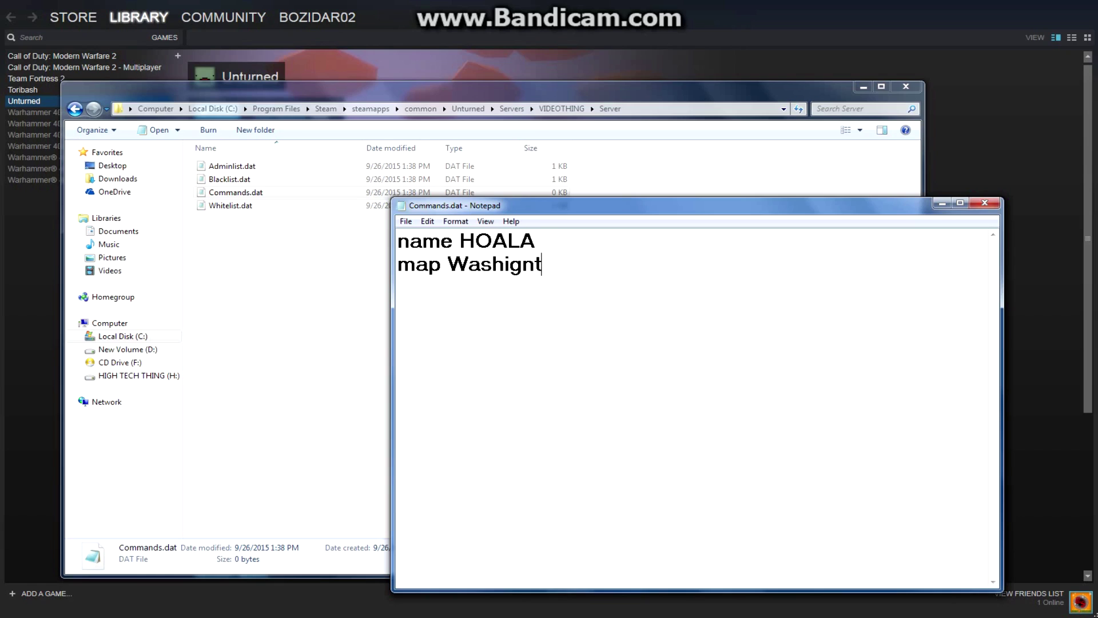
pyautogui.write('on')
pyautogui.press('BackSpace')
pyautogui.press('BackSpace')
pyautogui.press('BackSpace')
pyautogui.press('BackSpace')
pyautogui.press('BackSpace')
# Complete 'map Washington' and add a 'port 27015' line
pyautogui.write('ngton')
pyautogui.press('Return')
pyautogui.write('port 27015')
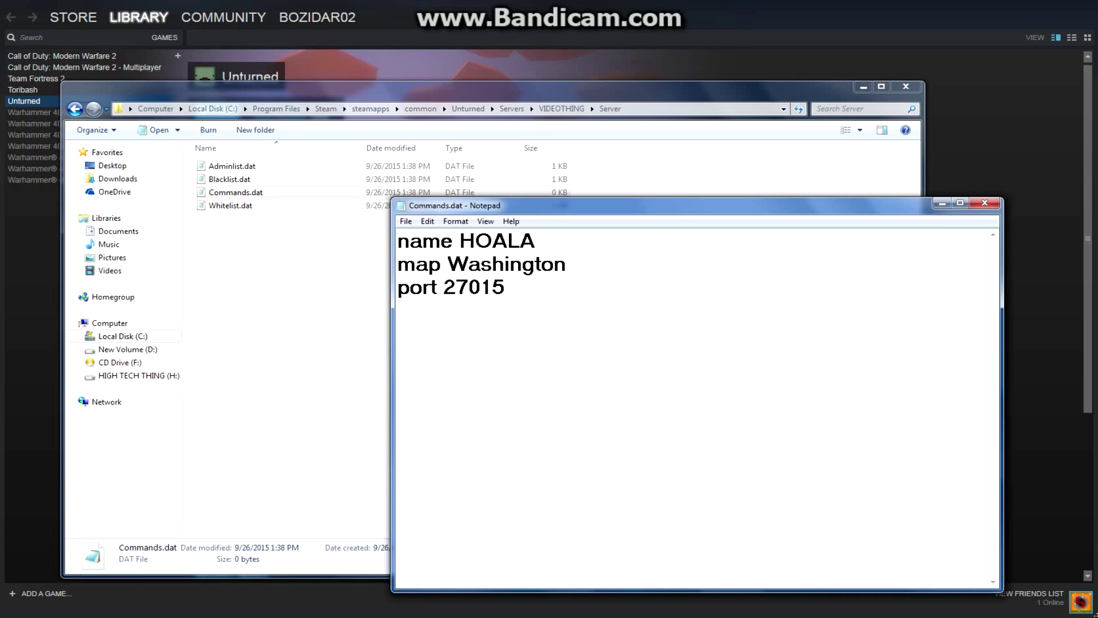
pyautogui.press('BackSpace')
pyautogui.press('BackSpace')
pyautogui.press('BackSpace')
pyautogui.write('115')
pyautogui.press('BackSpace')
pyautogui.press('BackSpace')
pyautogui.press('BackSpace')
pyautogui.write('0')
pyautogui.write('15')
# Add the server password line, restoring it after an accidental deletion, and begin 'maxplayers 2'
pyautogui.press('Return')
pyautogui.write('passwrd')
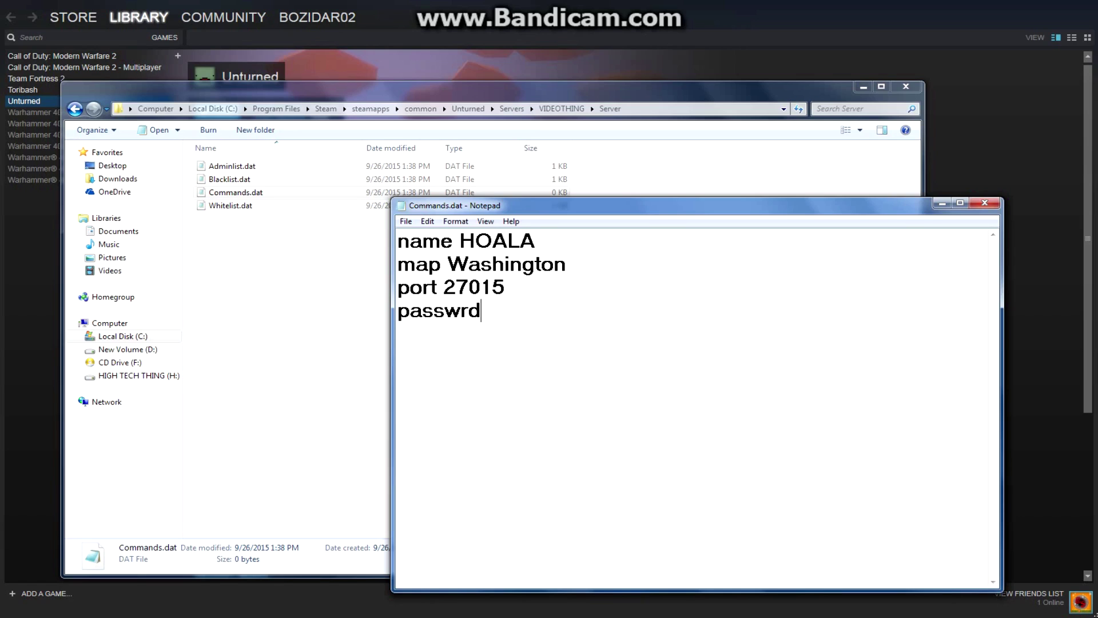
pyautogui.press('BackSpace')
pyautogui.press('BackSpace')
pyautogui.write('ord ')
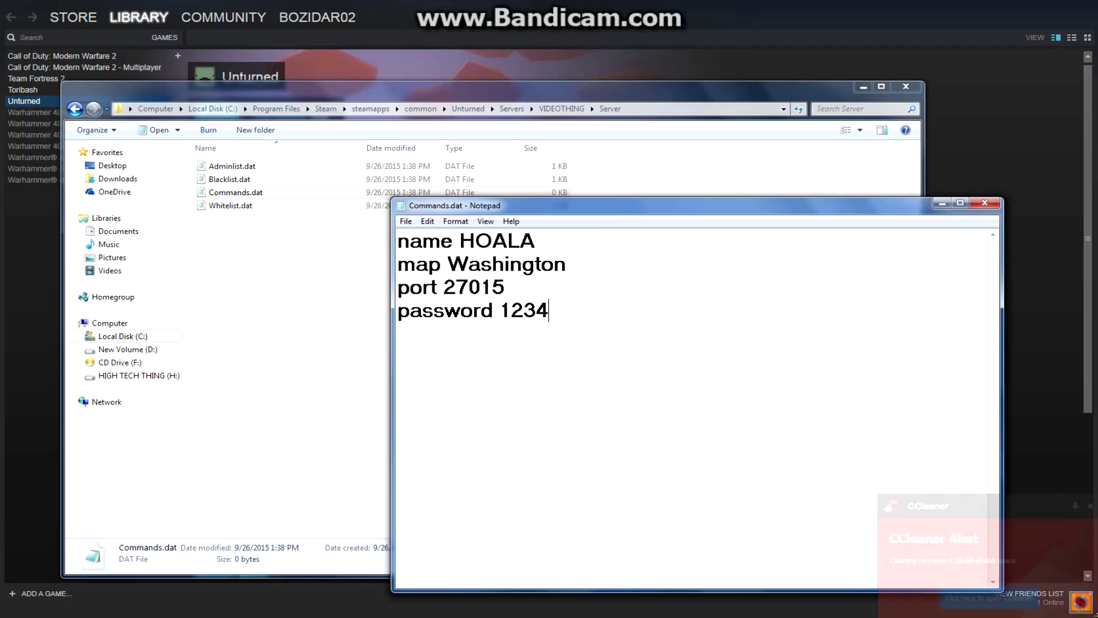
pyautogui.moveTo(548, 309)
pyautogui.mouseDown()
pyautogui.moveTo(407, 314)
pyautogui.moveTo(412, 321)
pyautogui.mouseUp()
pyautogui.press('BackSpace')
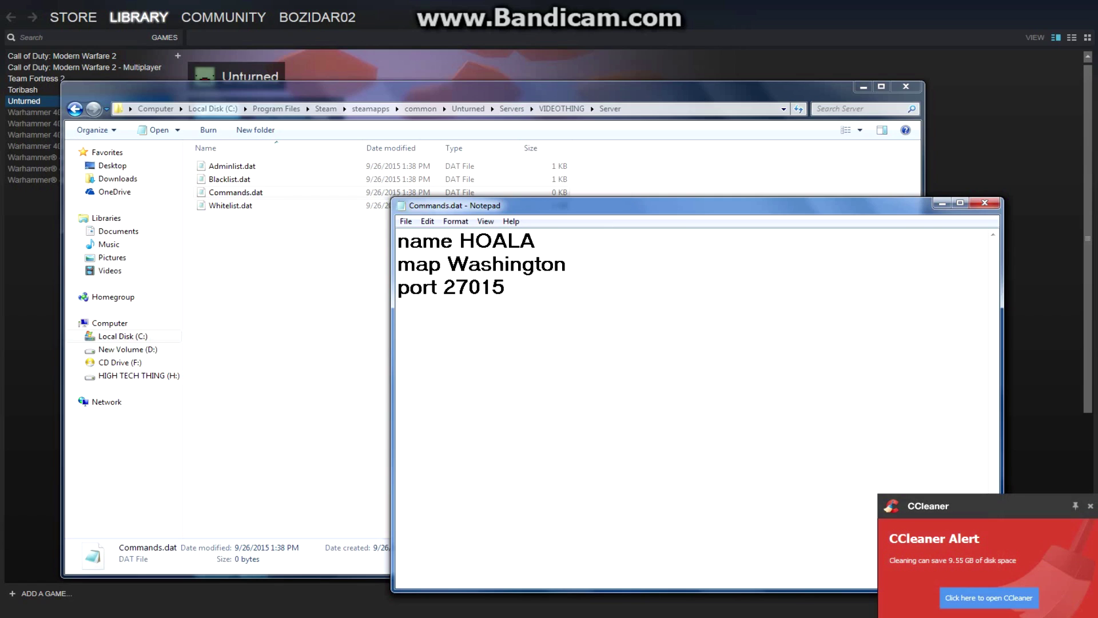
pyautogui.click(1090, 506)
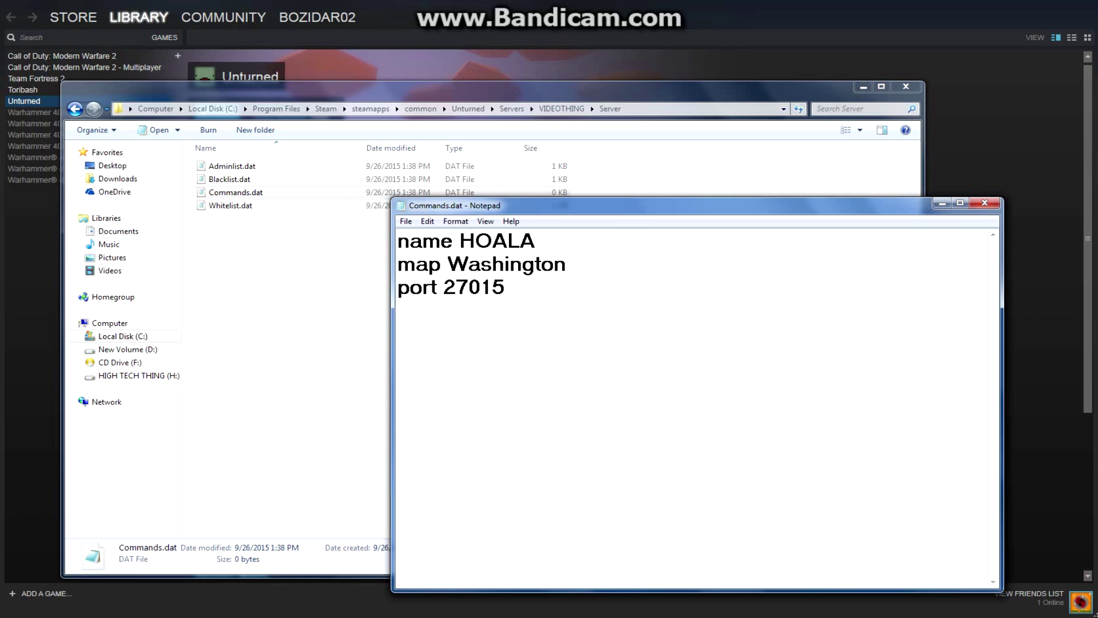
pyautogui.hotkey('ctrl', 'z')
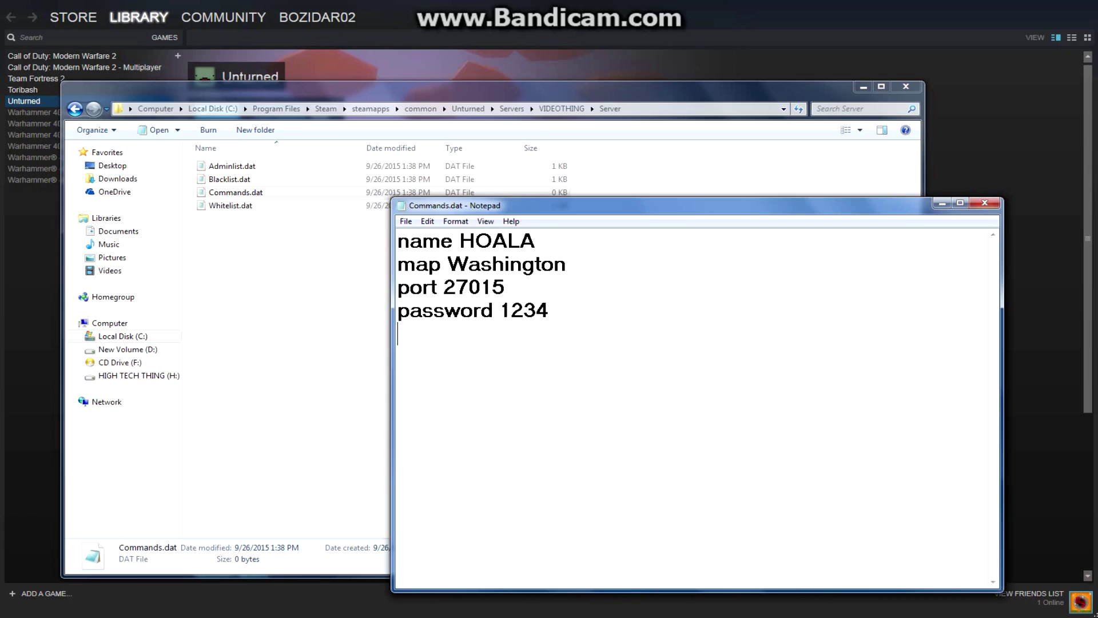
pyautogui.write('maxplaye')
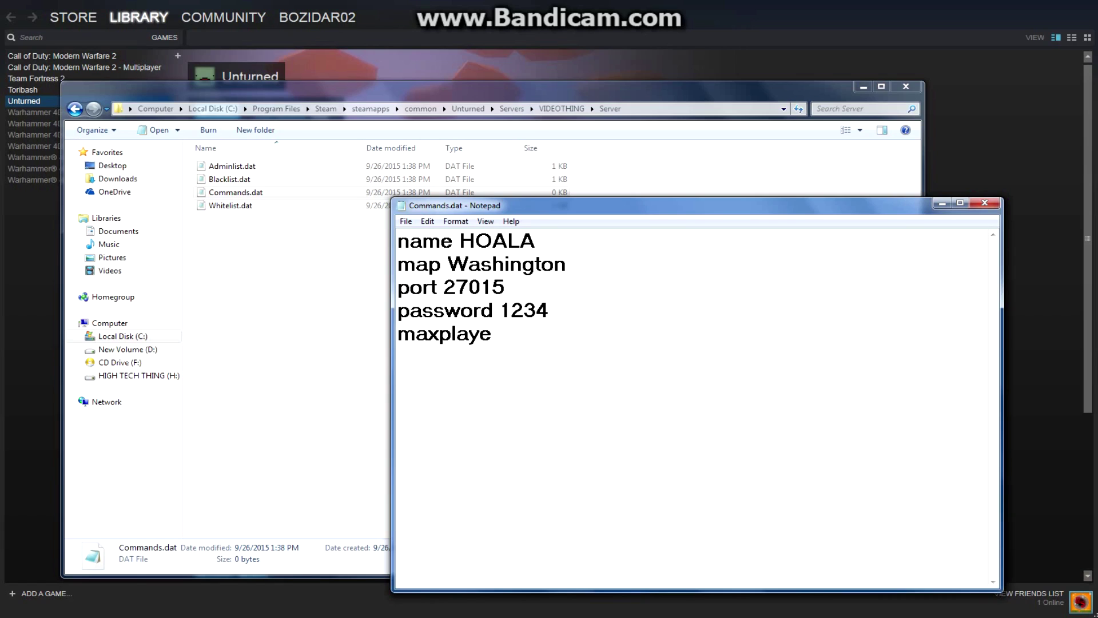
pyautogui.write('rs ')
pyautogui.write('2')
# Add the lines 'perspective both' and 'cycle 300' below maxplayers 2
pyautogui.press('Return')
pyautogui.write('per')
pyautogui.write('spective')
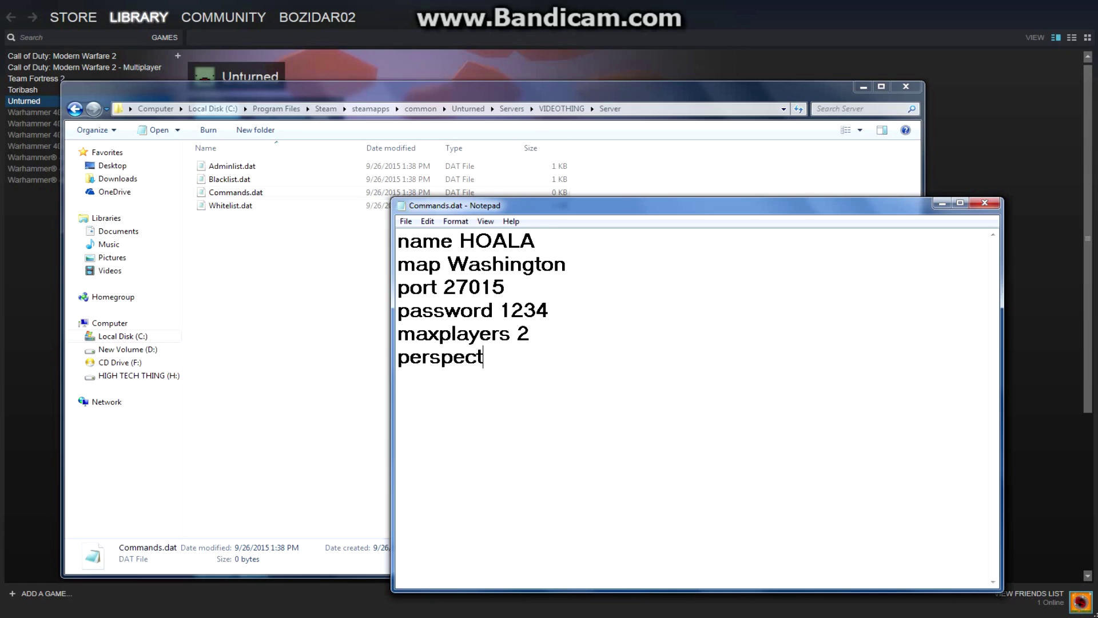
pyautogui.write(' firstperso')
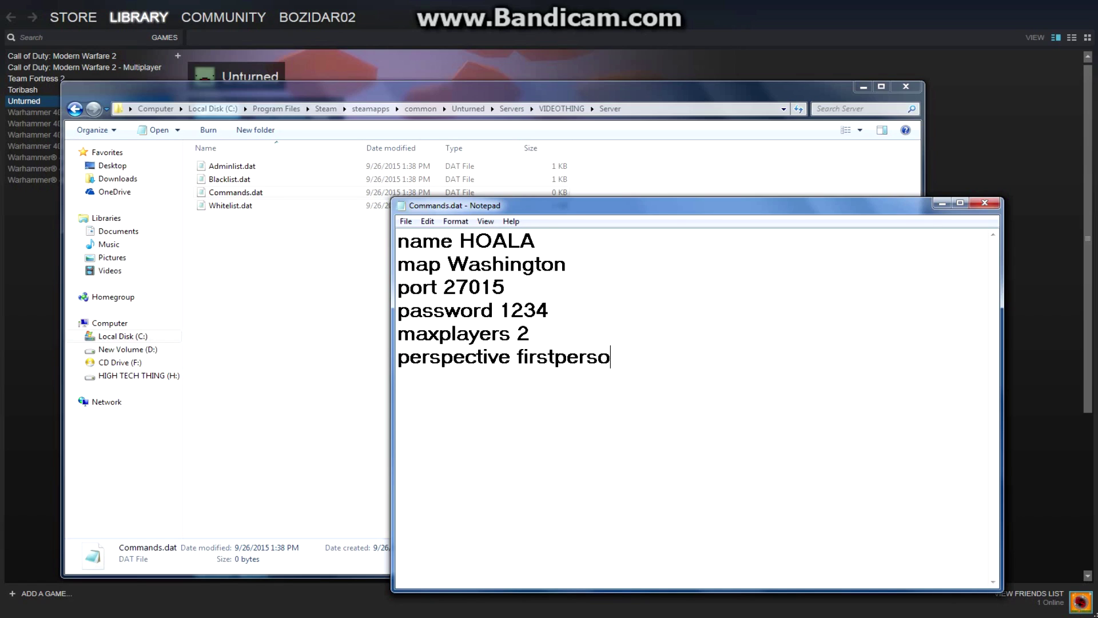
pyautogui.press('BackSpace')
pyautogui.press('BackSpace')
pyautogui.press('BackSpace')
pyautogui.write('fp')
pyautogui.press('BackSpace')
pyautogui.press('BackSpace')
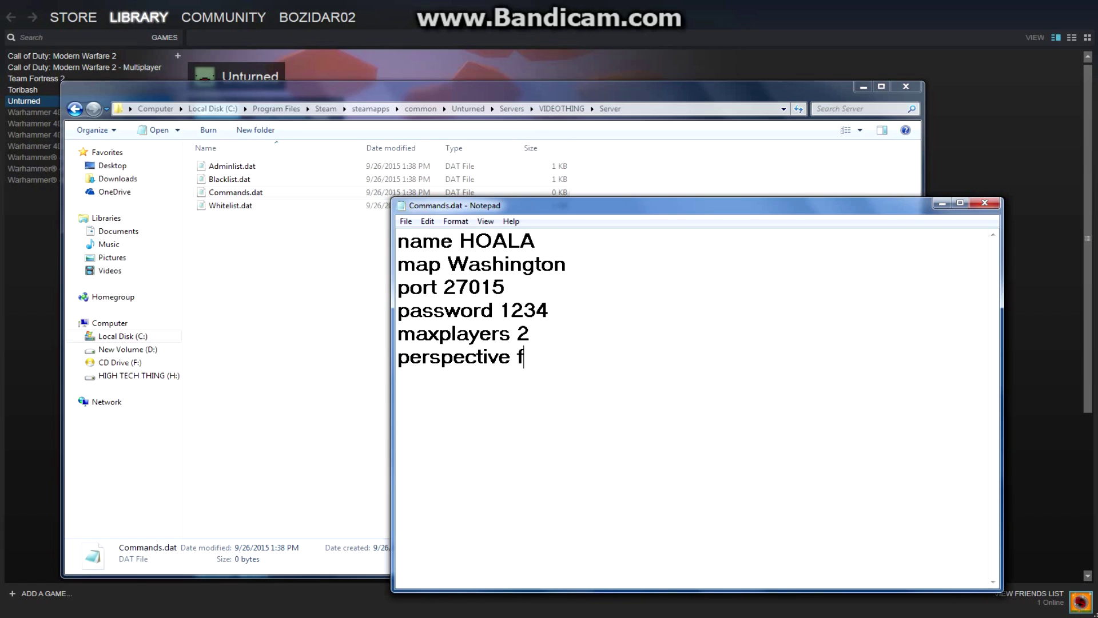
pyautogui.write('thirdperson')
pyautogui.press('BackSpace')
pyautogui.press('BackSpace')
pyautogui.press('BackSpace')
pyautogui.write('both')
pyautogui.press('Return')
pyautogui.write('cycle')
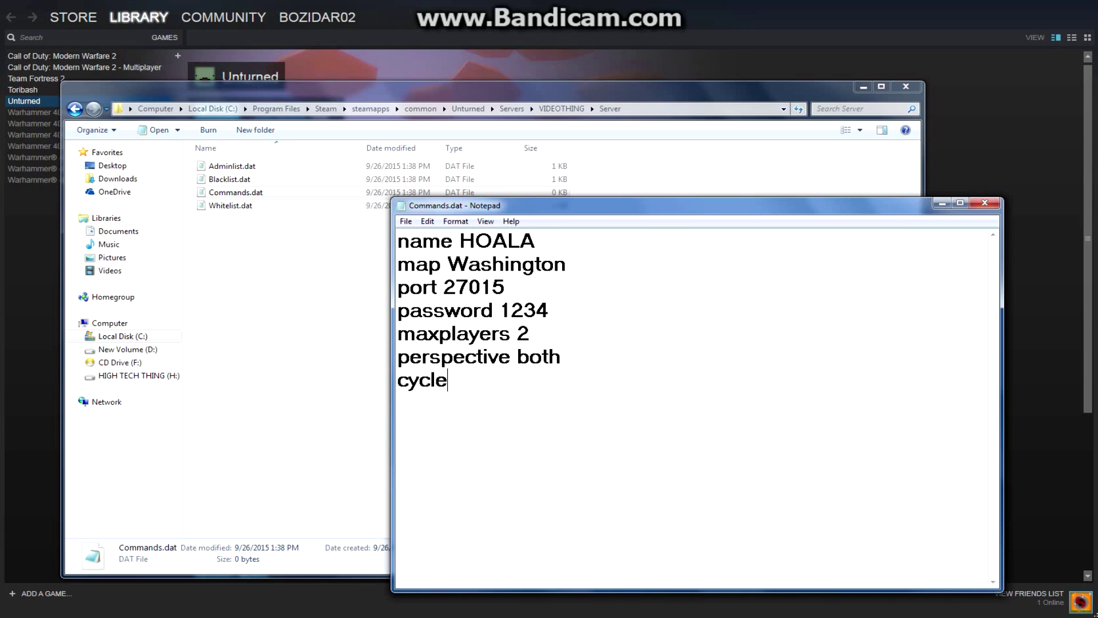
pyautogui.write('300')
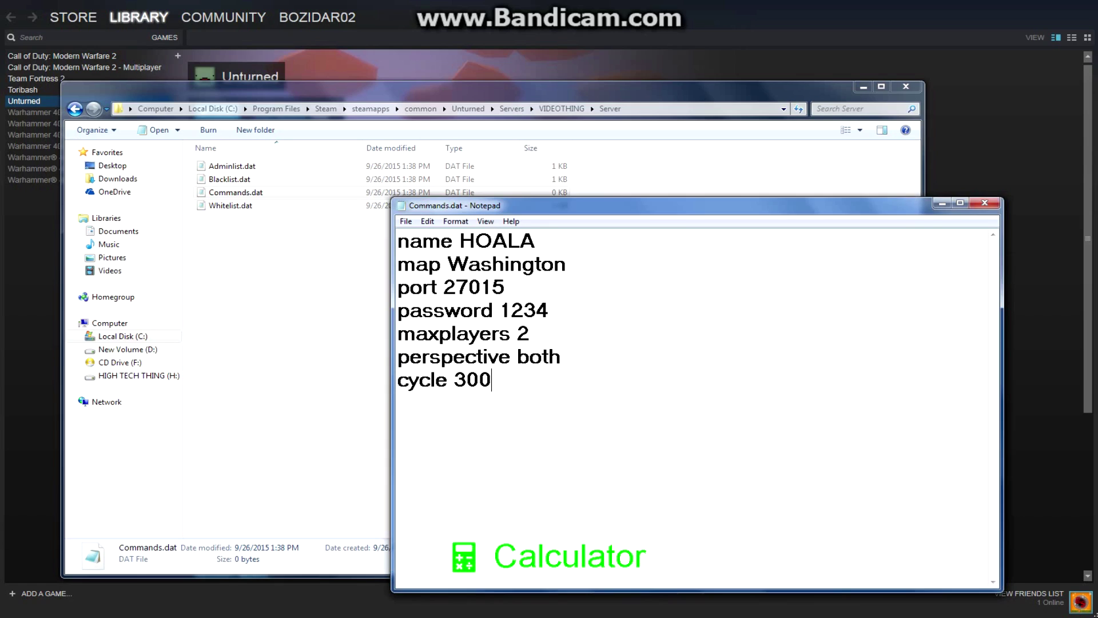
pyautogui.write('300')
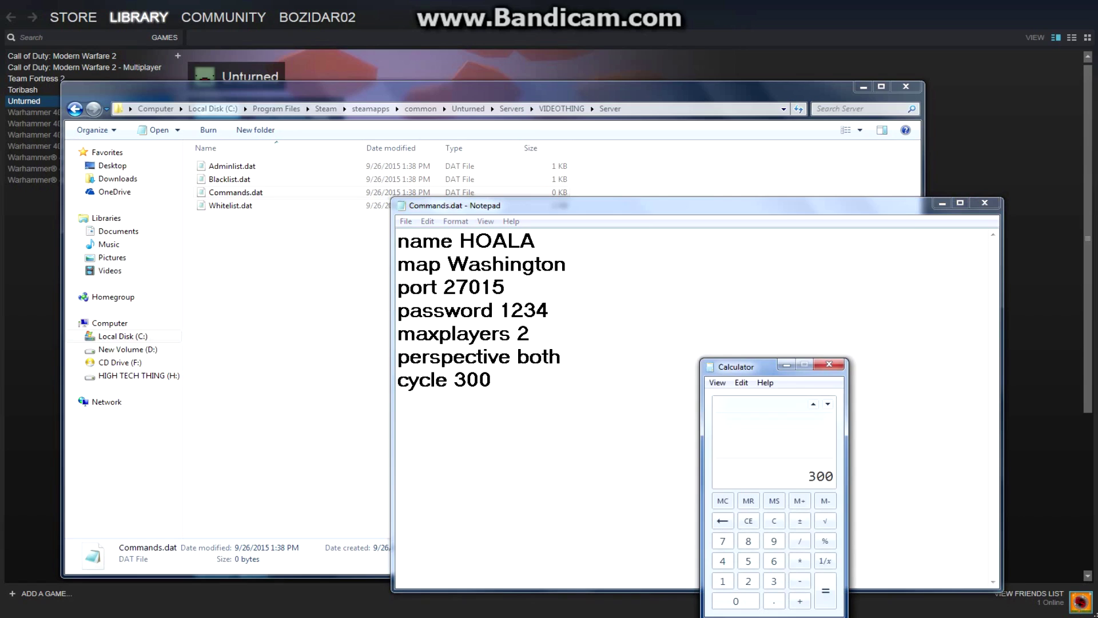
pyautogui.write('/2')
# Compute 300 / 2 = 150 in Calculator, then save and close Commands.dat
pyautogui.press('Return')
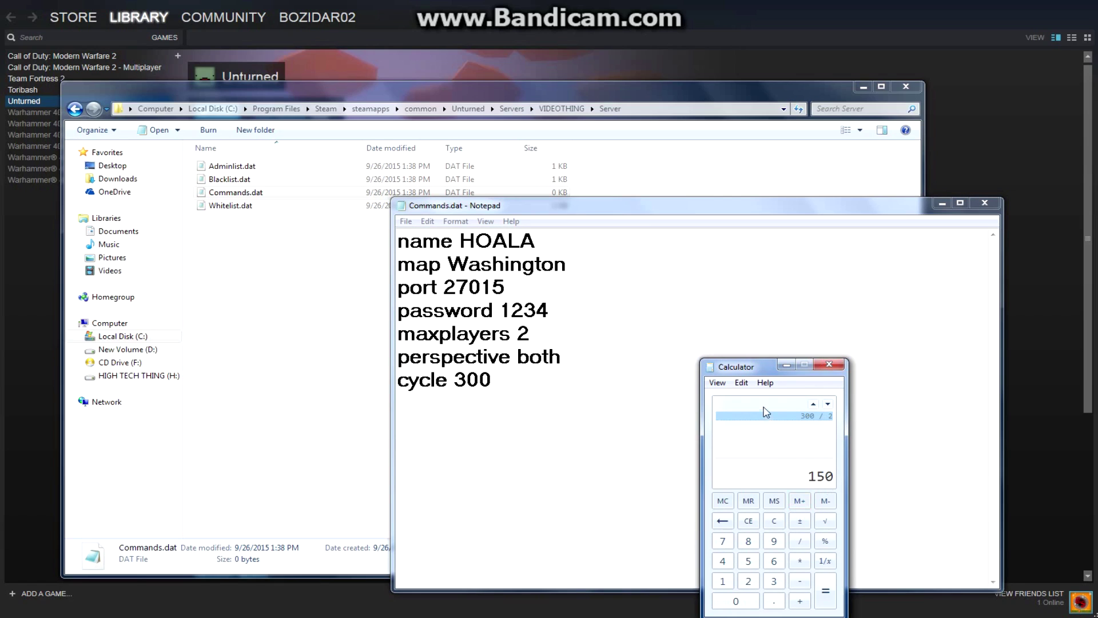
pyautogui.click(827, 364)
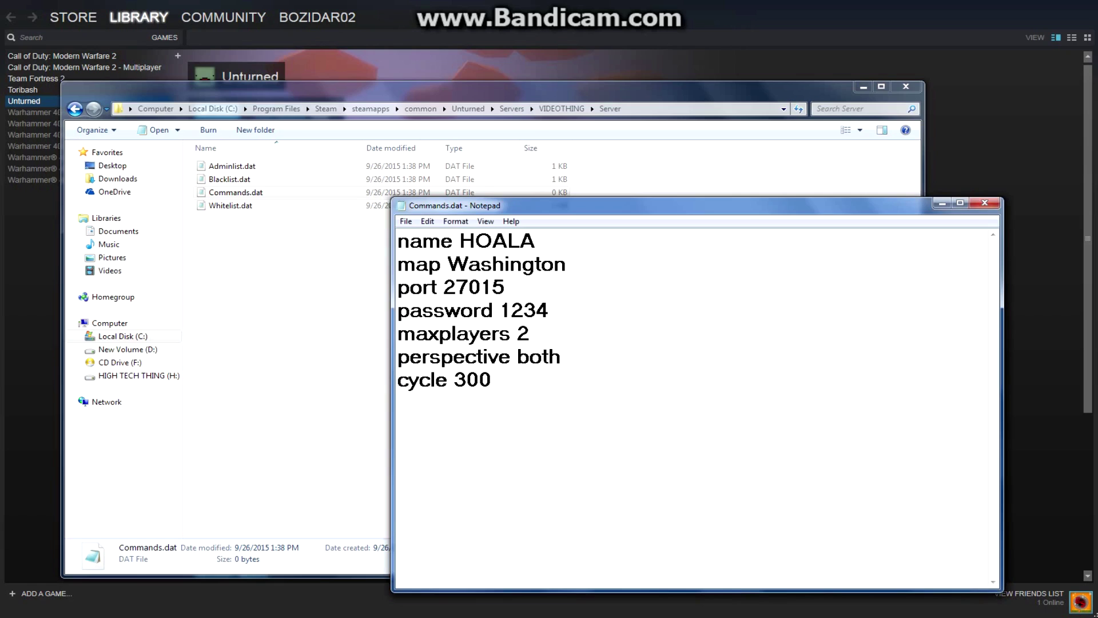
pyautogui.hotkey('ctrl', 's')
pyautogui.click(984, 203)
# Reopen Commands.dat to verify the settings, close it, and return to Servers
pyautogui.click(309, 296)
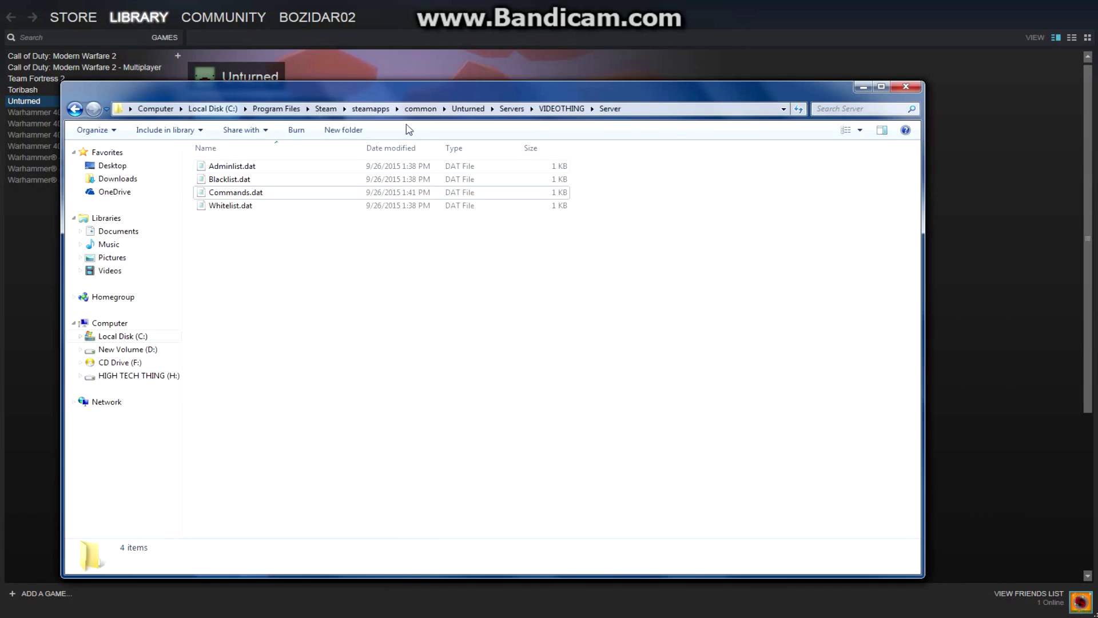
pyautogui.doubleClick(228, 194)
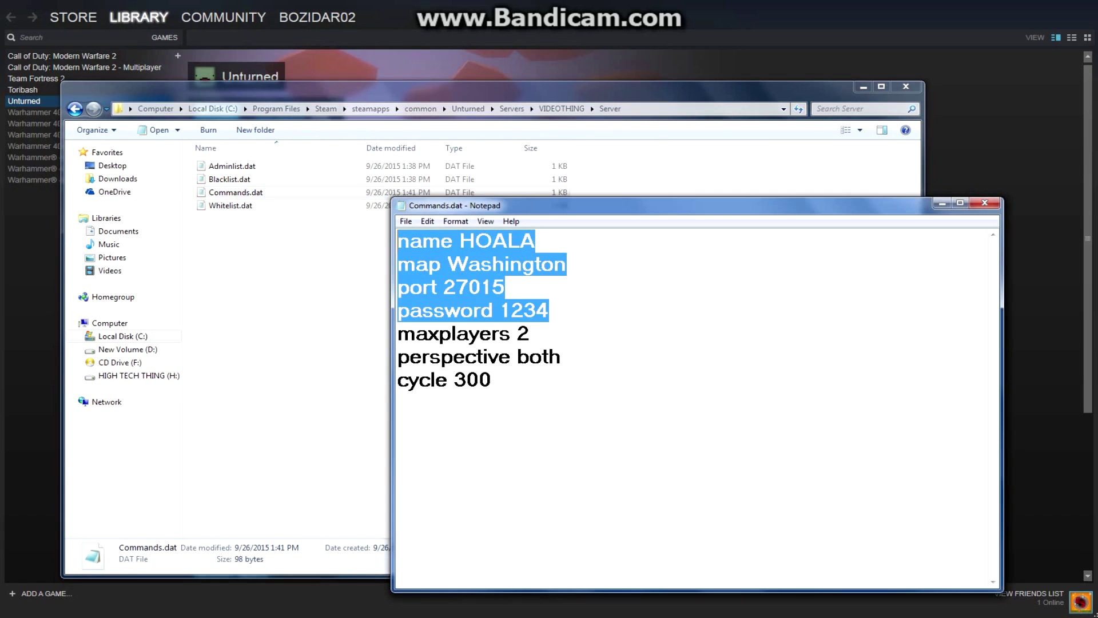
pyautogui.moveTo(491, 380); pyautogui.dragTo(397, 334)
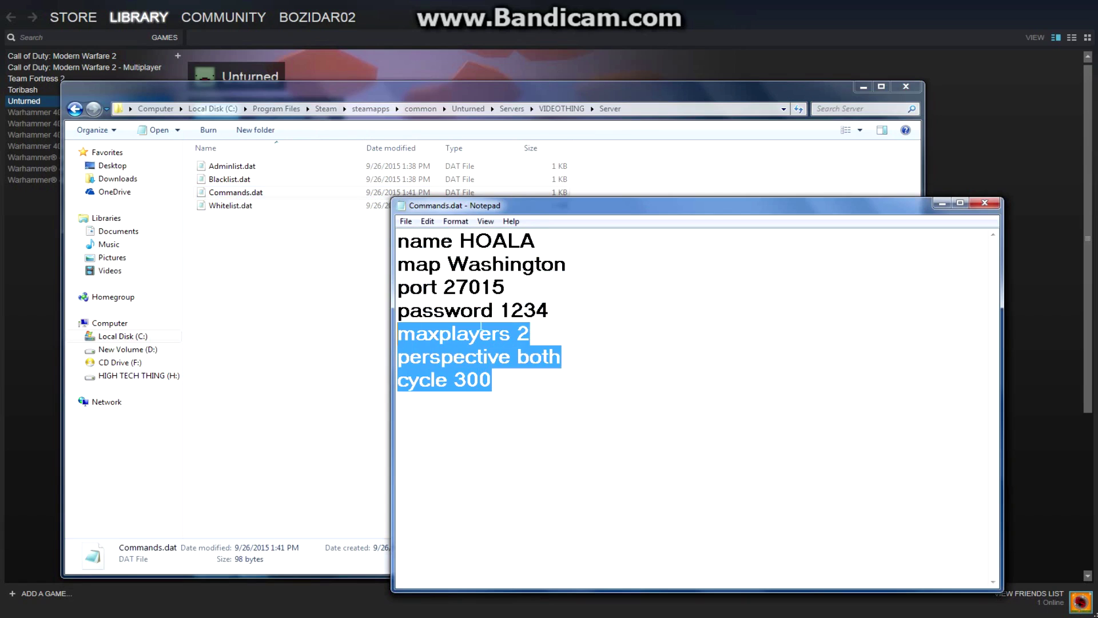
pyautogui.click(984, 204)
pyautogui.click(252, 263)
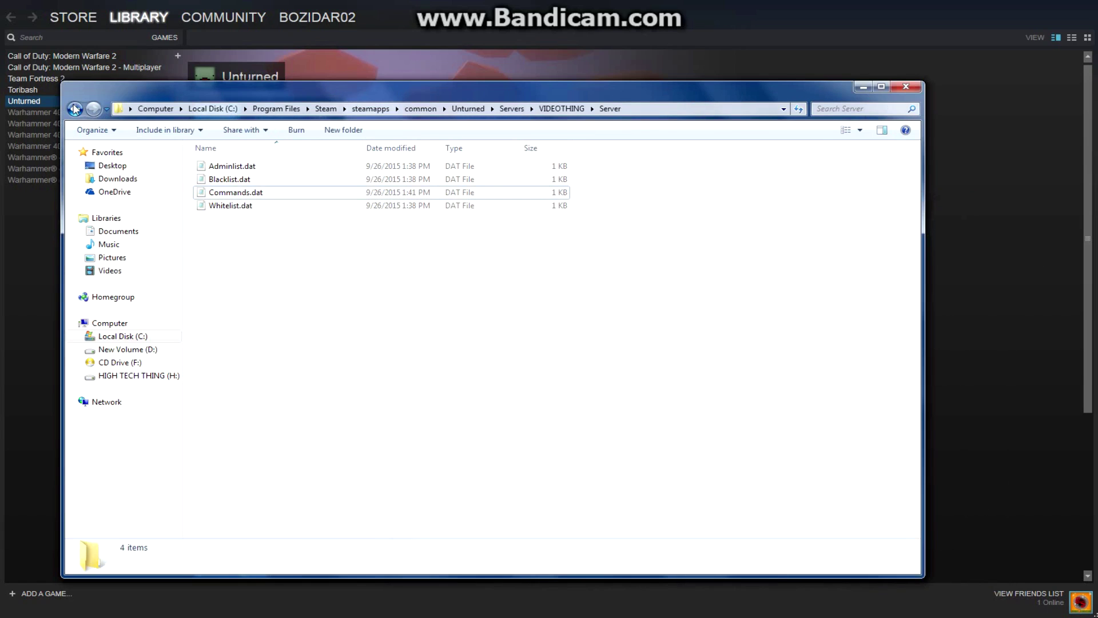
pyautogui.click(74, 108)
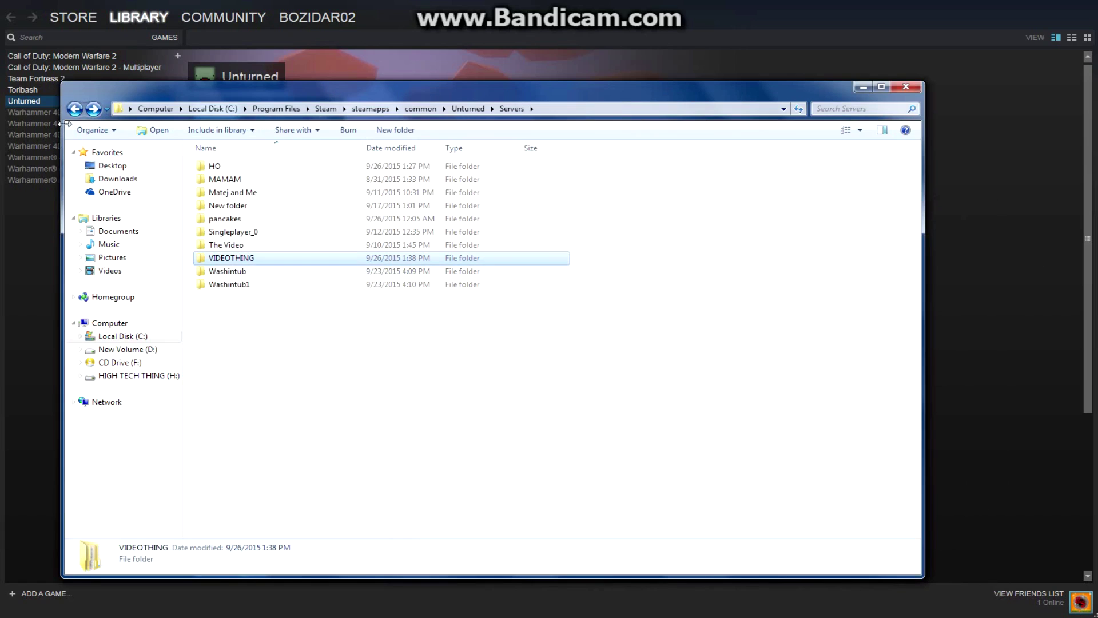
# Return to the Unturned folder, launch the 'Unturned - Multiplayer' server, and select Unturned.exe
pyautogui.click(75, 108)
pyautogui.doubleClick(240, 363)
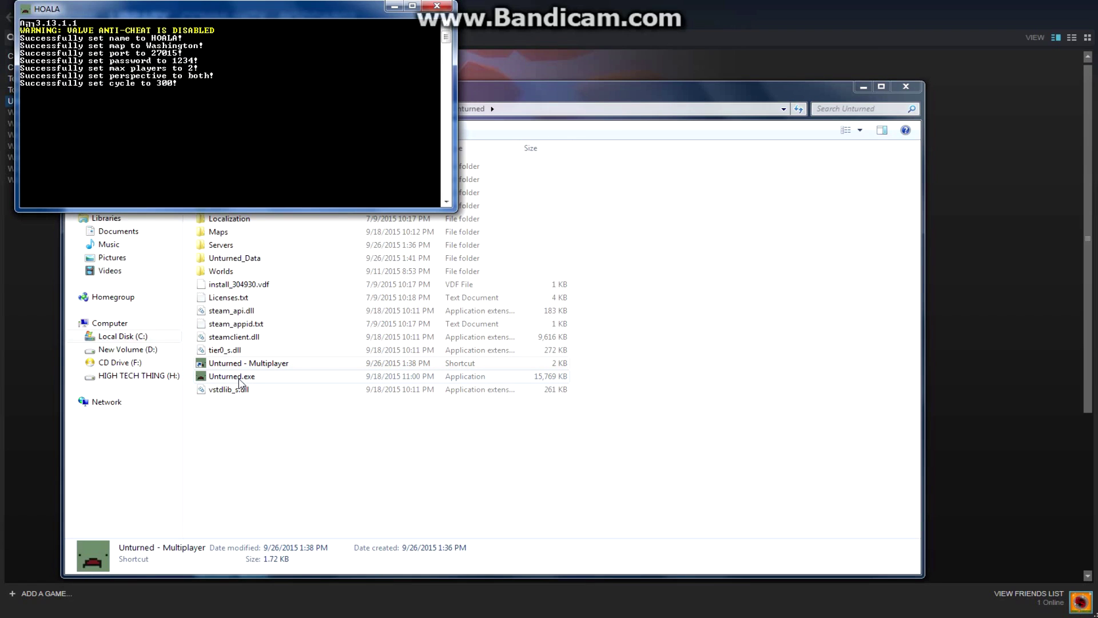
pyautogui.click(240, 380)
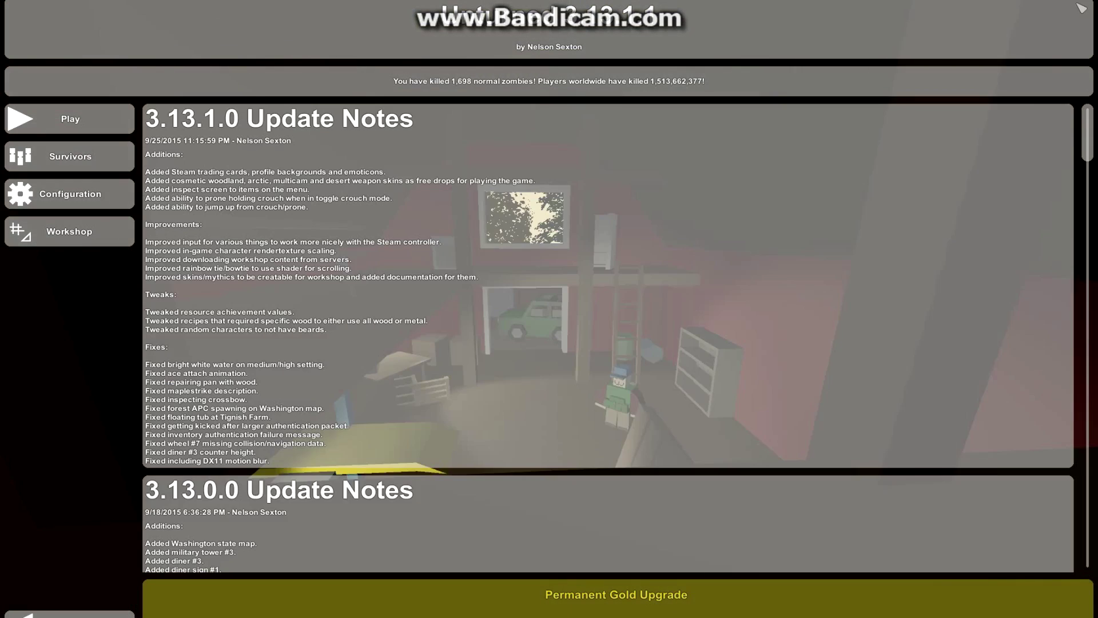
# Open the Play options from Unturned's main menu
pyautogui.click(74, 119)
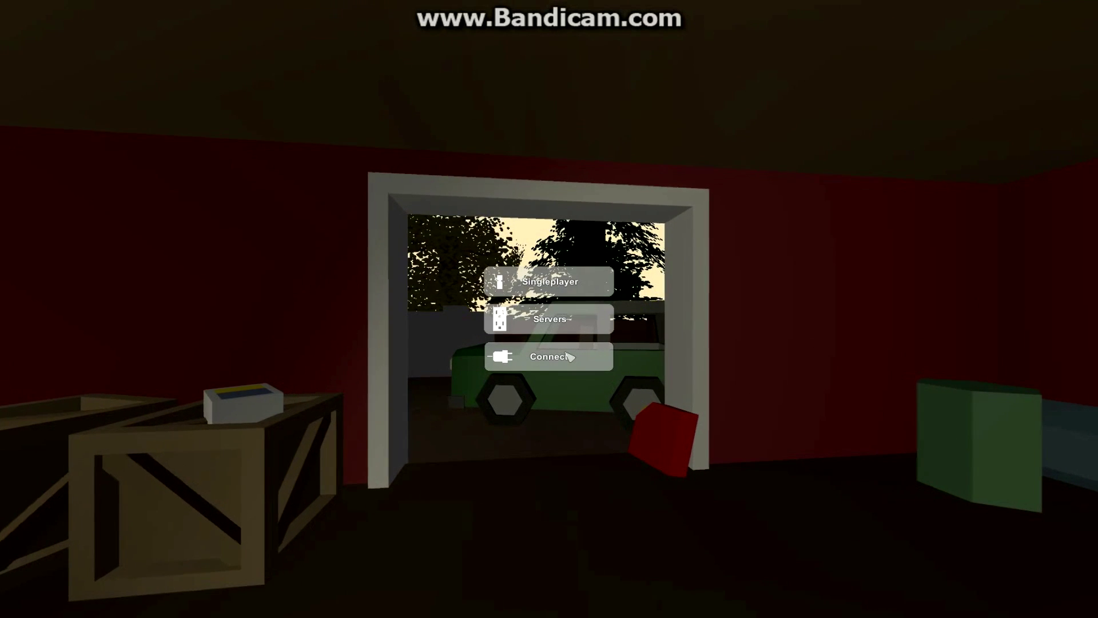
# In the Connect form, replace the saved server password and connect to the LAN server
pyautogui.click(563, 354)
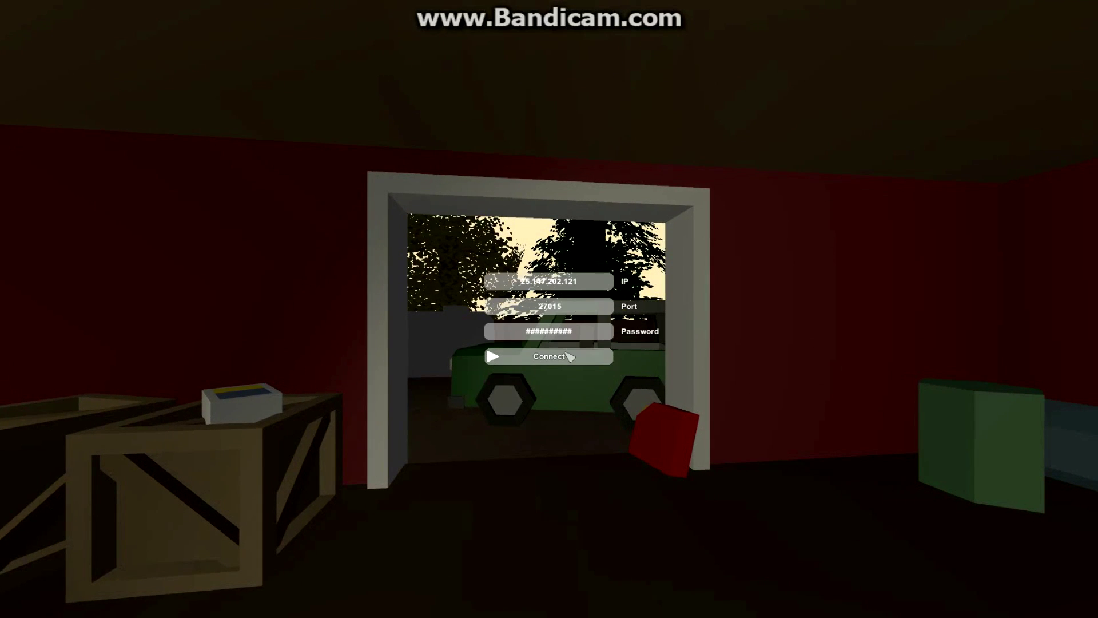
pyautogui.click(609, 286)
pyautogui.press('BackSpace')
pyautogui.press('BackSpace')
pyautogui.press('BackSpace')
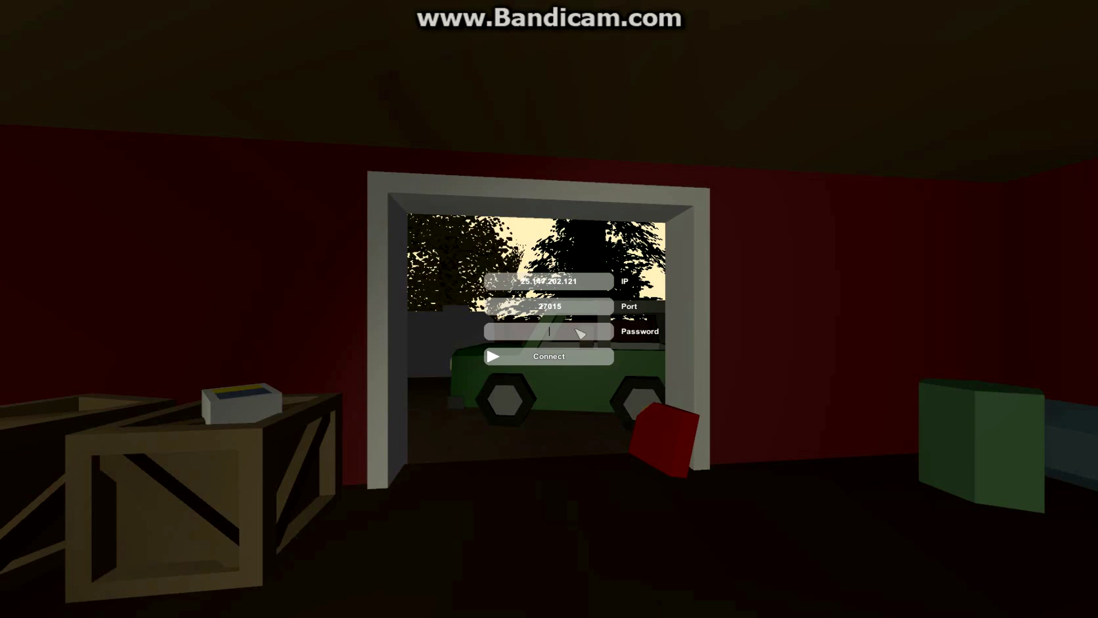
pyautogui.write('####')
pyautogui.click(597, 365)
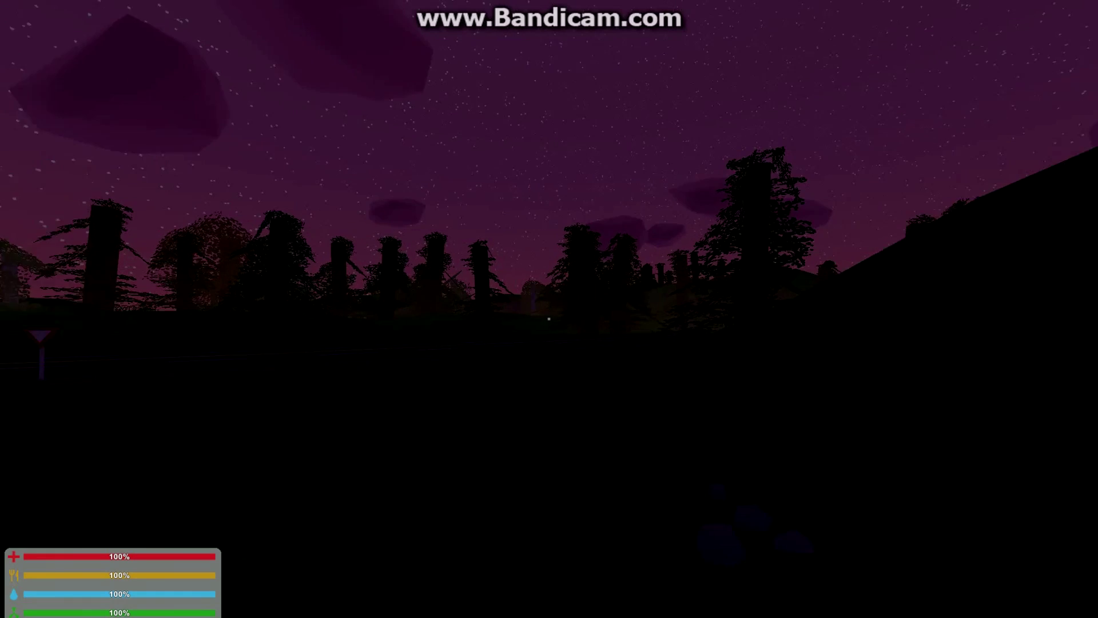
# Toggle the pause menu, clear a stray @ from World chat, then exit the game
pyautogui.press('Escape')
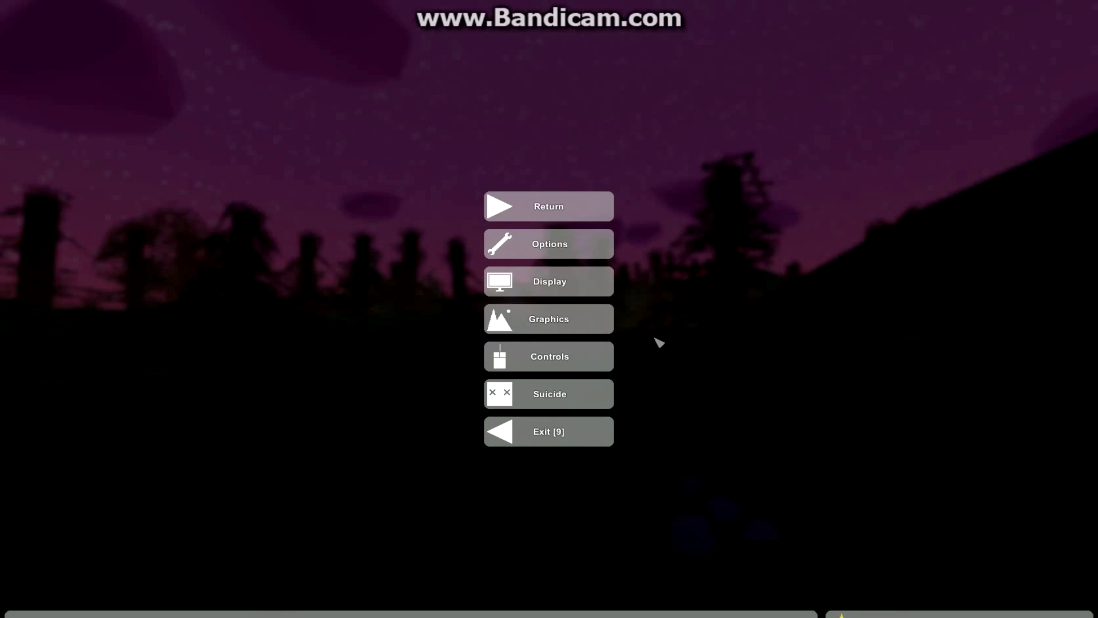
pyautogui.press('Escape')
pyautogui.write('j')
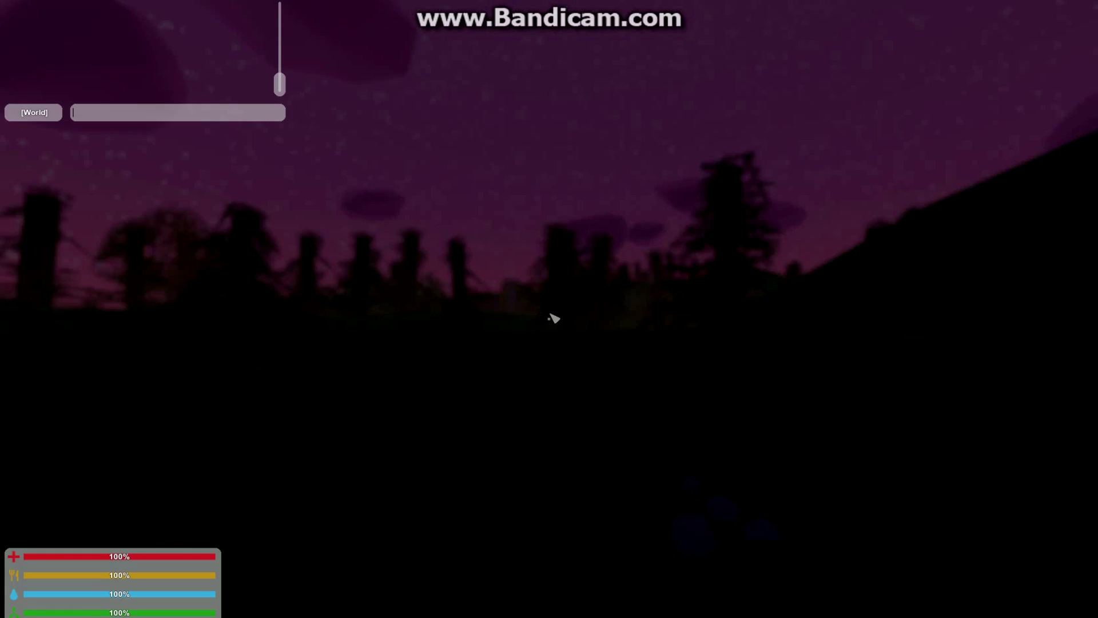
pyautogui.write('@')
pyautogui.press('BackSpace')
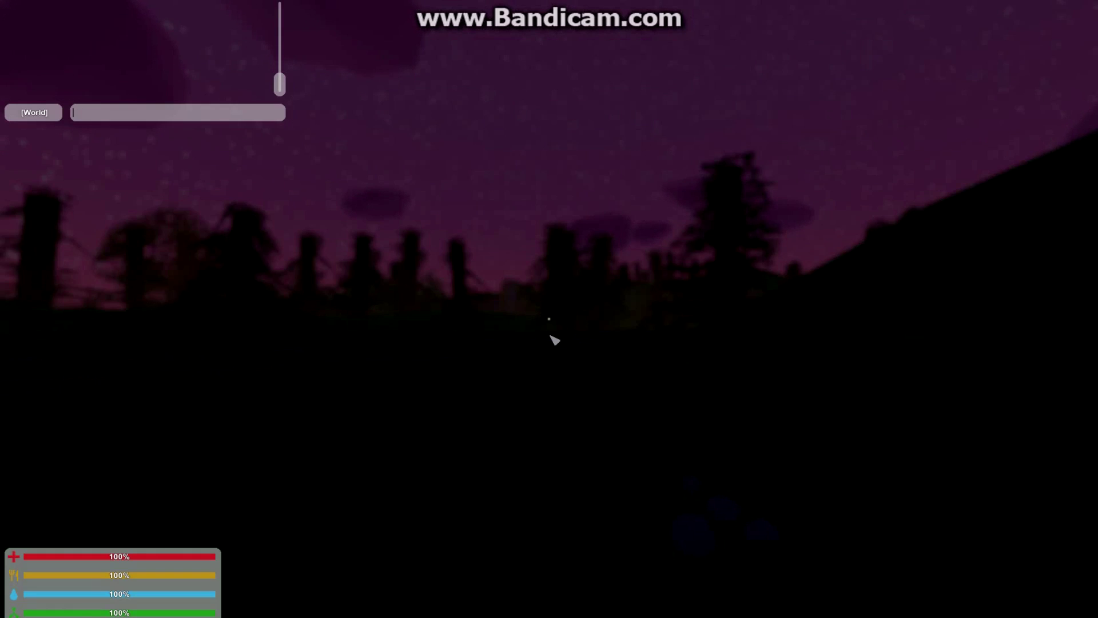
pyautogui.press('Escape')
pyautogui.press('Escape')
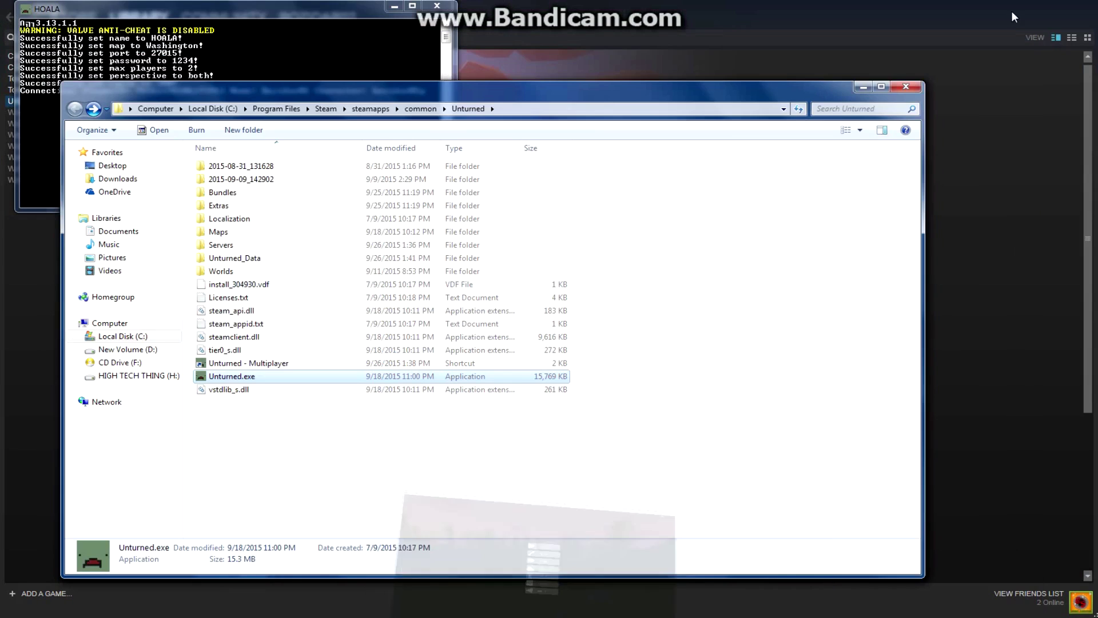
# Make the connected player an admin from the server console
pyautogui.click(477, 617)
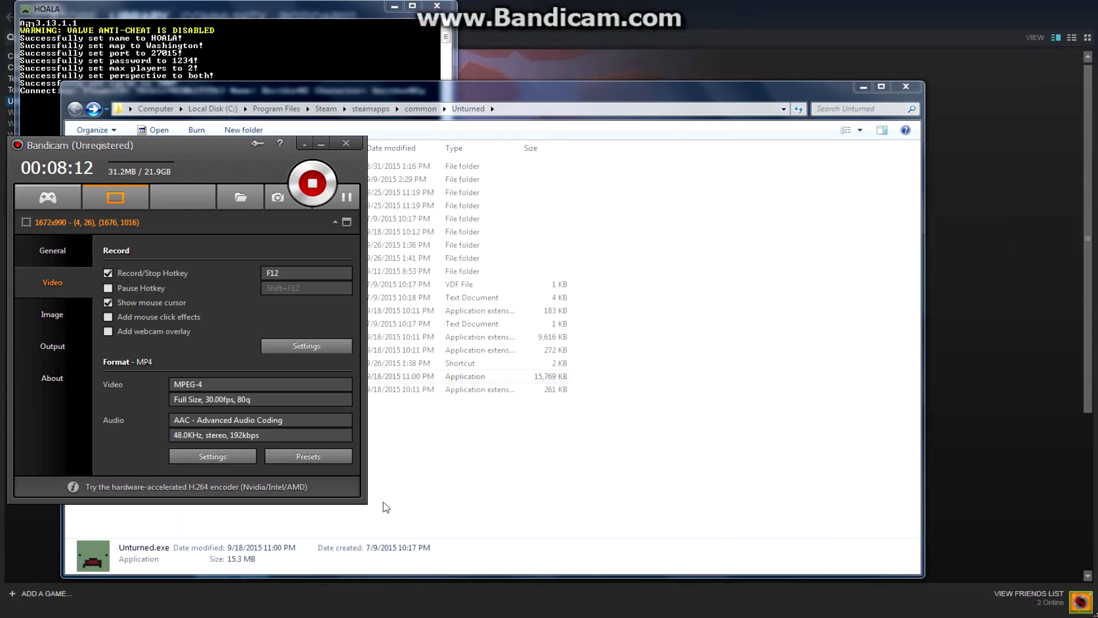
pyautogui.click(320, 144)
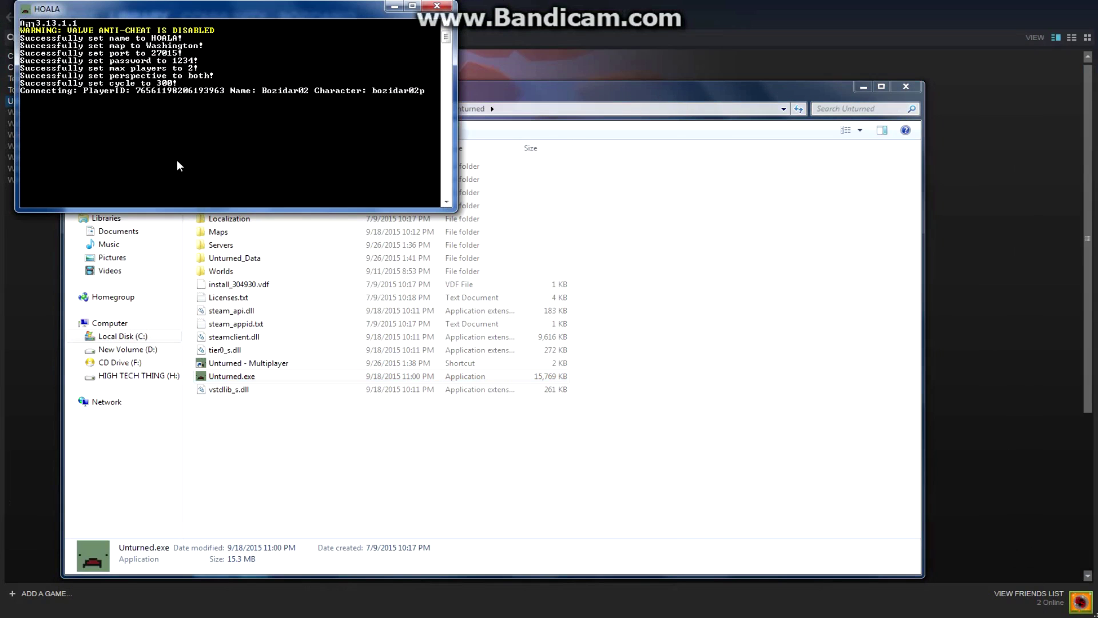
pyautogui.write('admin bozidar02p')
pyautogui.press('Return')
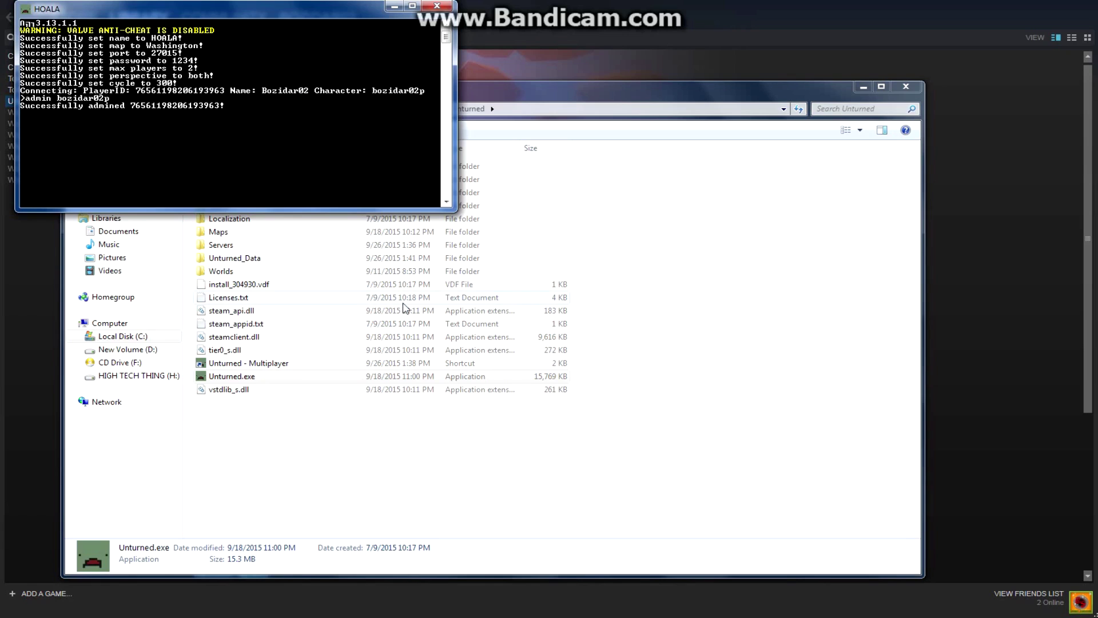
# Set the server time to 1000 and switch back to the game
pyautogui.write('time 1000')
pyautogui.press('Return')
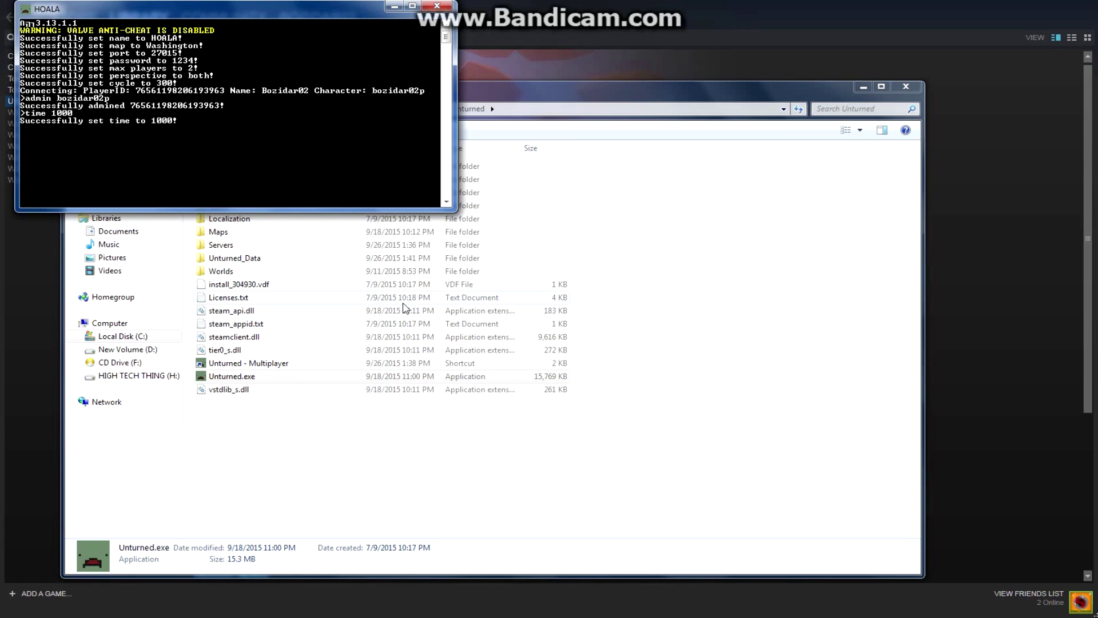
pyautogui.hotkey('alt', 'Tab')
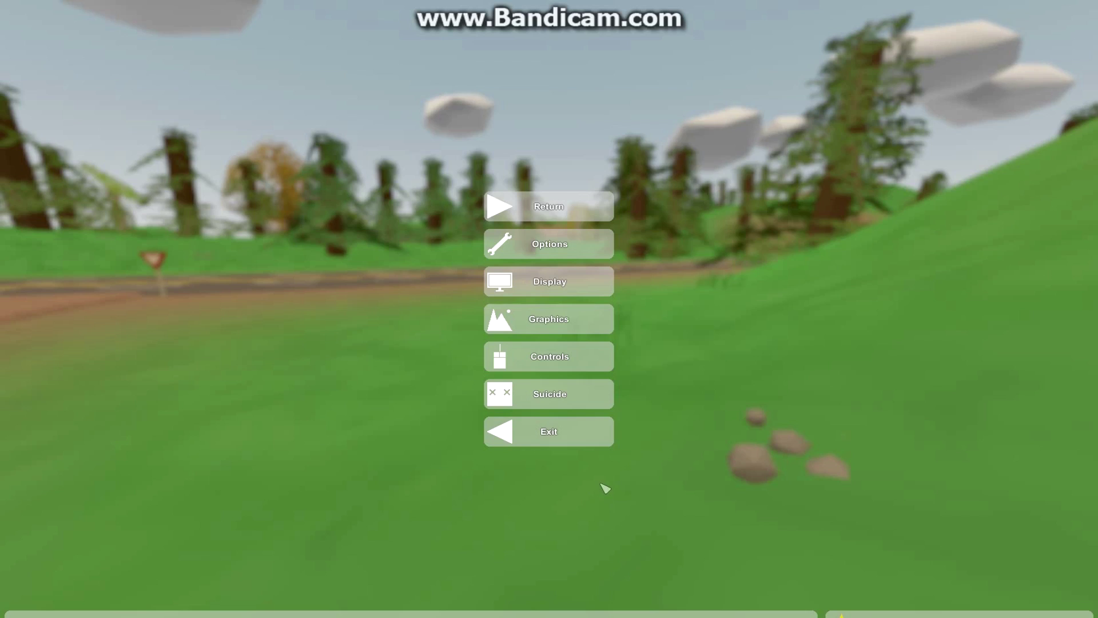
pyautogui.press('g')
pyautogui.click(917, 8)
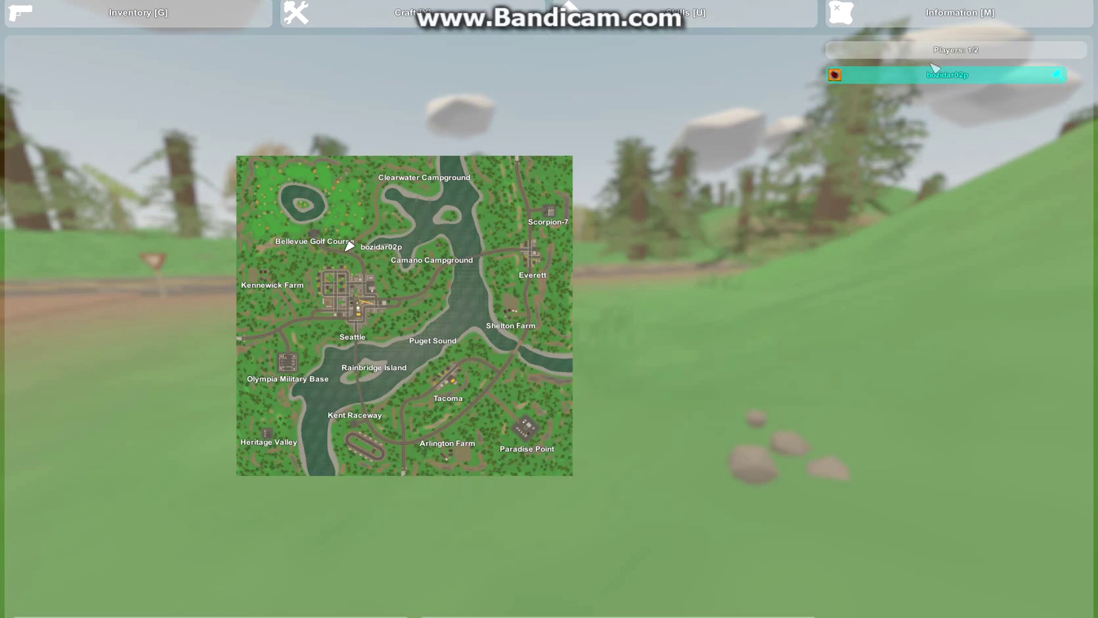
pyautogui.press('Escape')
pyautogui.press('j')
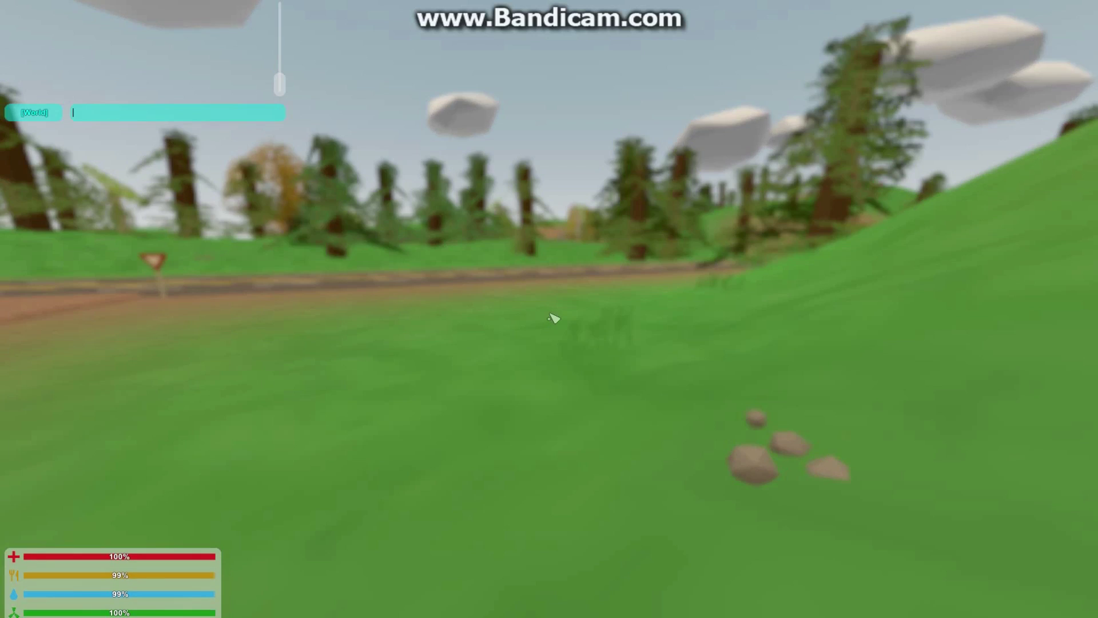
pyautogui.write('@give backie:02p')
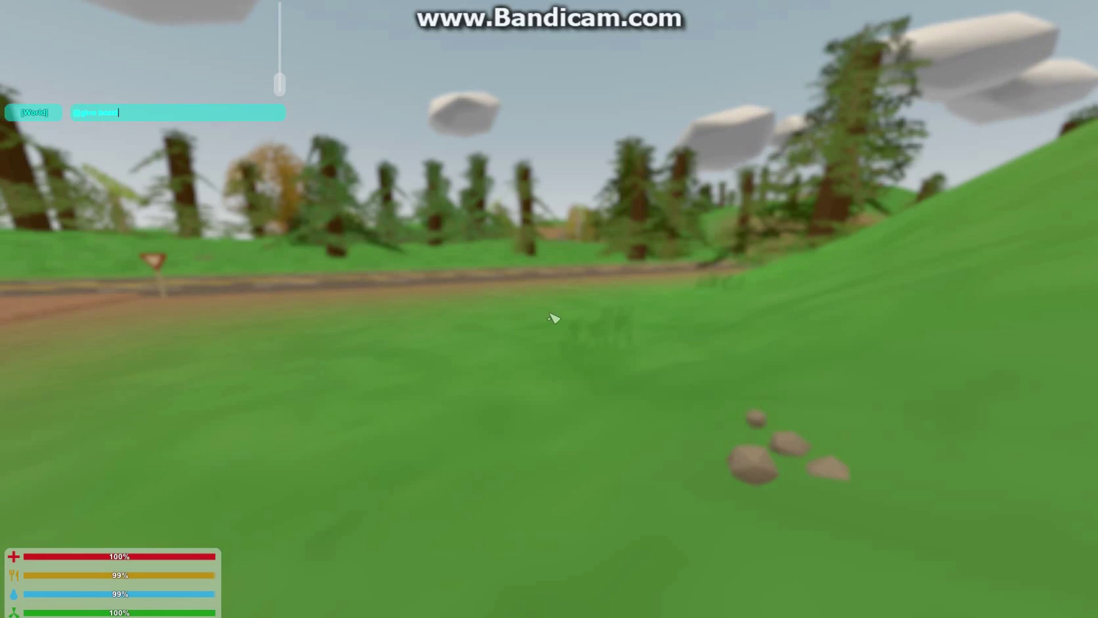
pyautogui.write('/363')
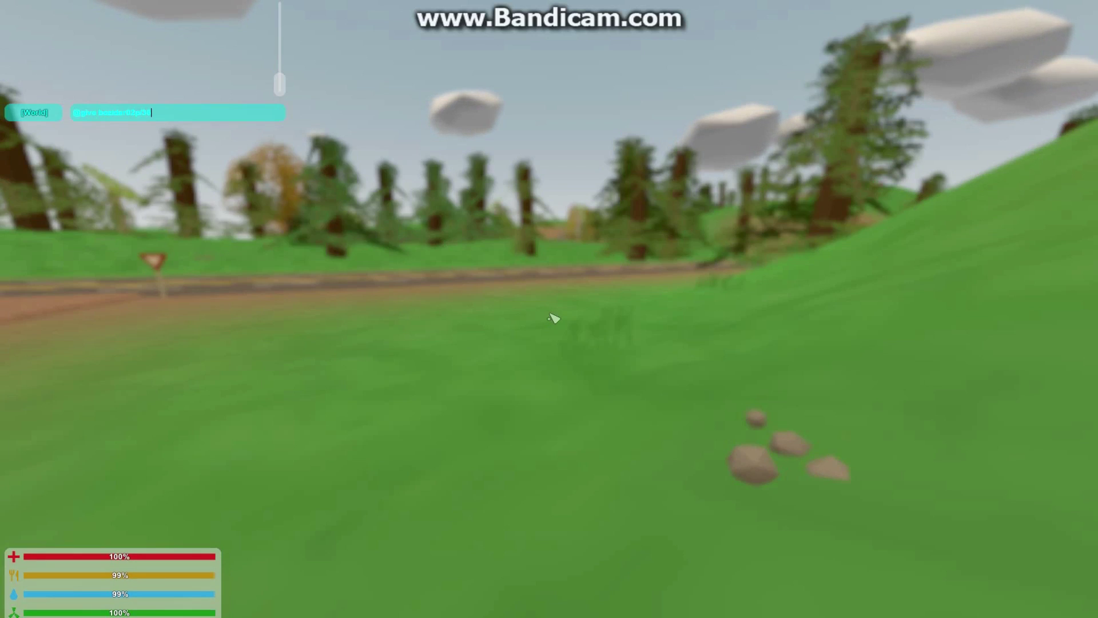
pyautogui.press('Return')
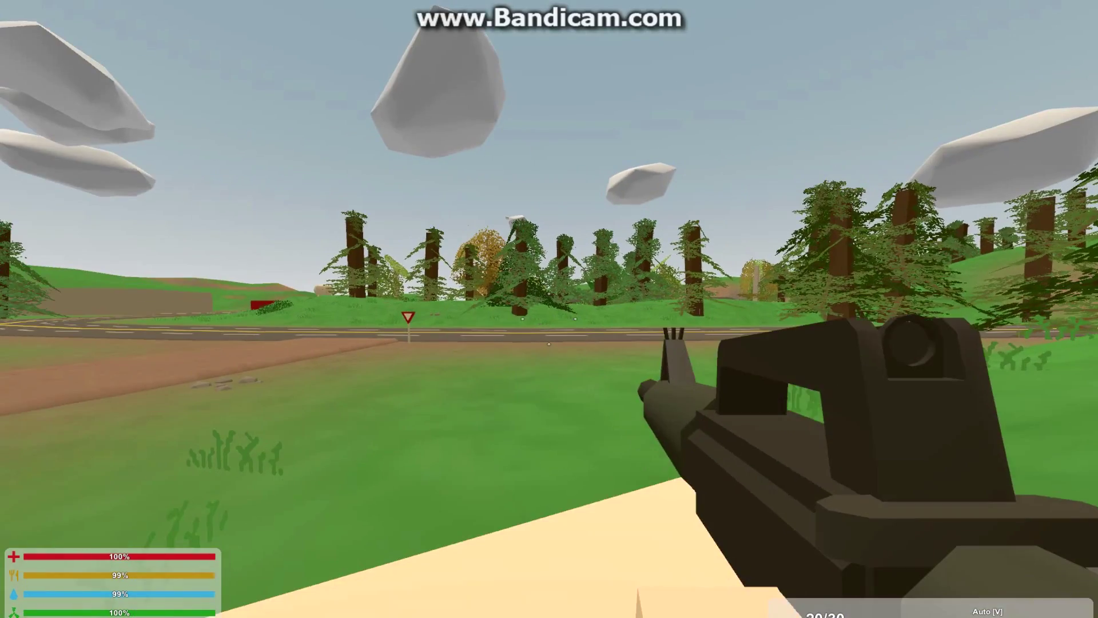
# Aim the rifle, drop it from the inventory, pick it back up, and pause
pyautogui.rightClick(549, 309)
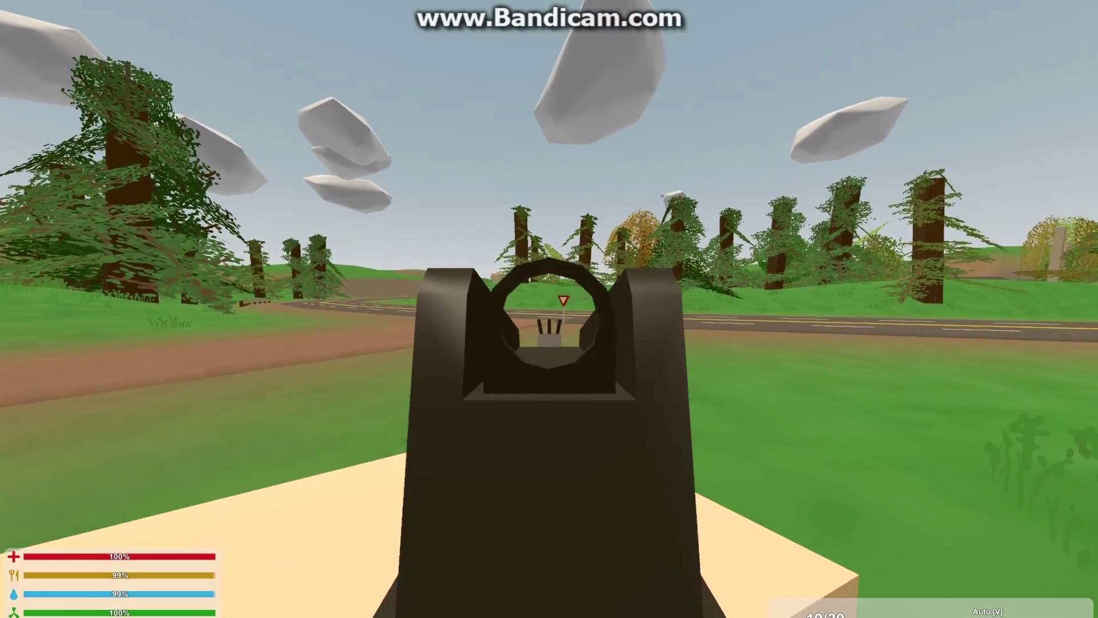
pyautogui.press('m')
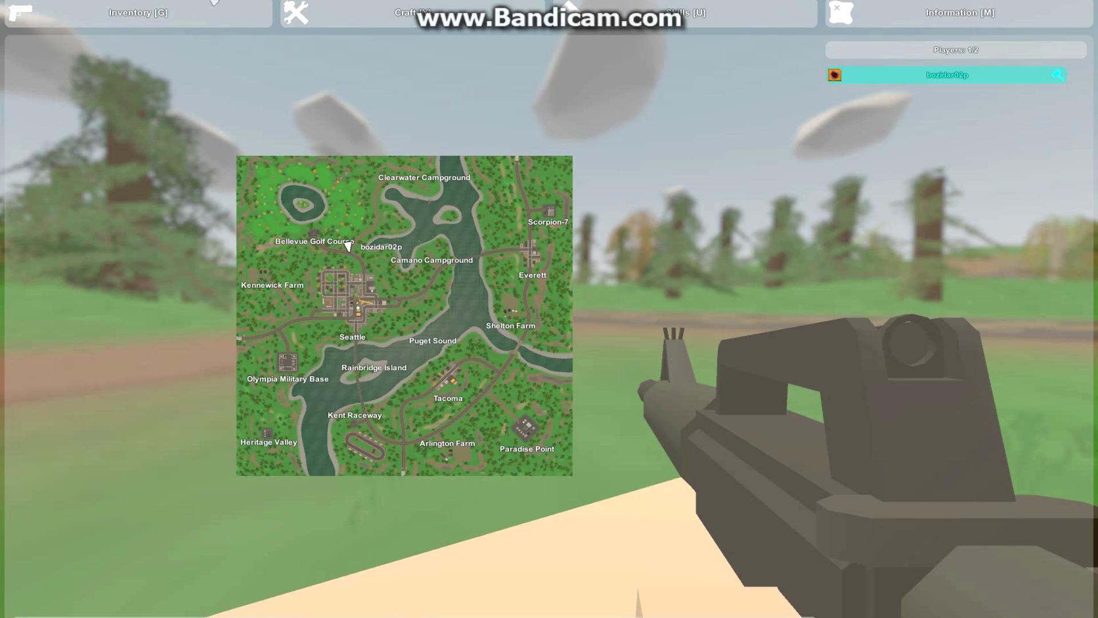
pyautogui.click(202, 11)
pyautogui.doubleClick(92, 583)
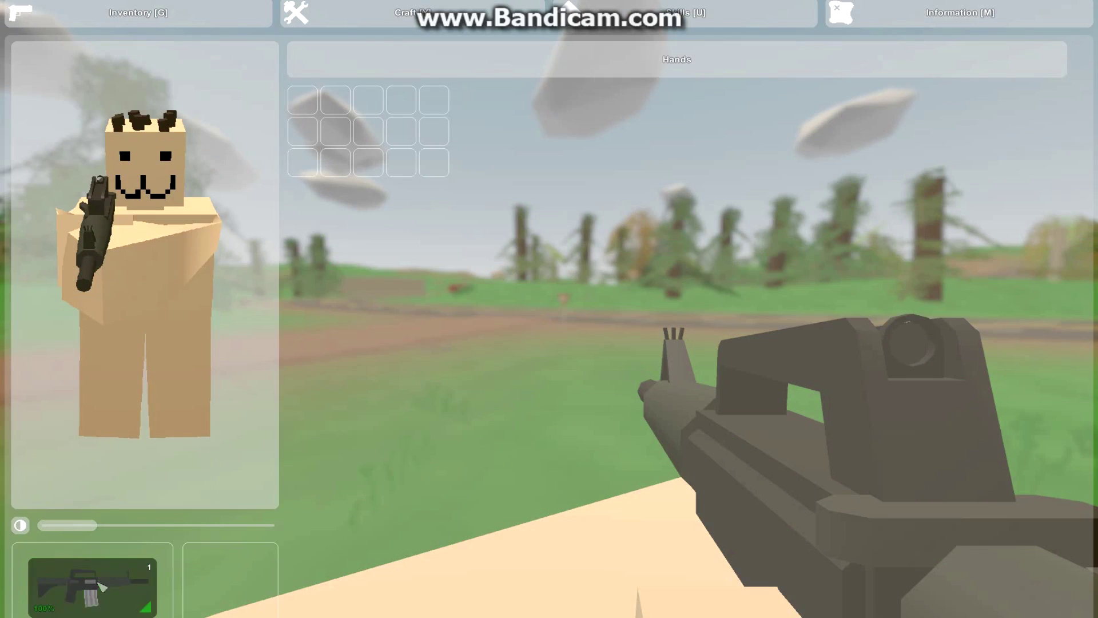
pyautogui.press('g')
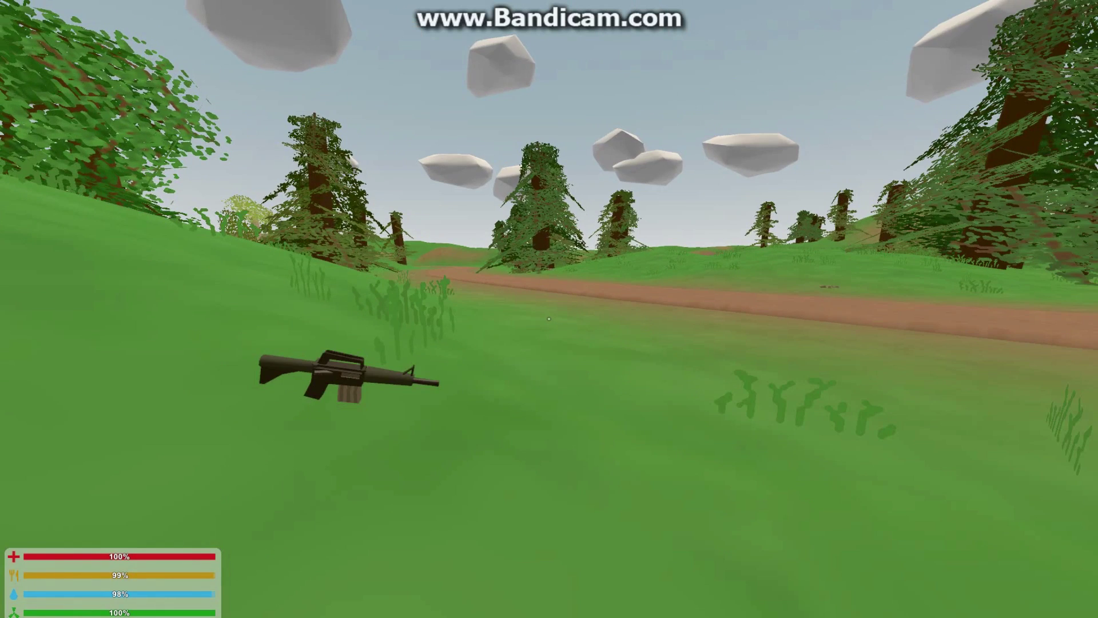
pyautogui.write('j@')
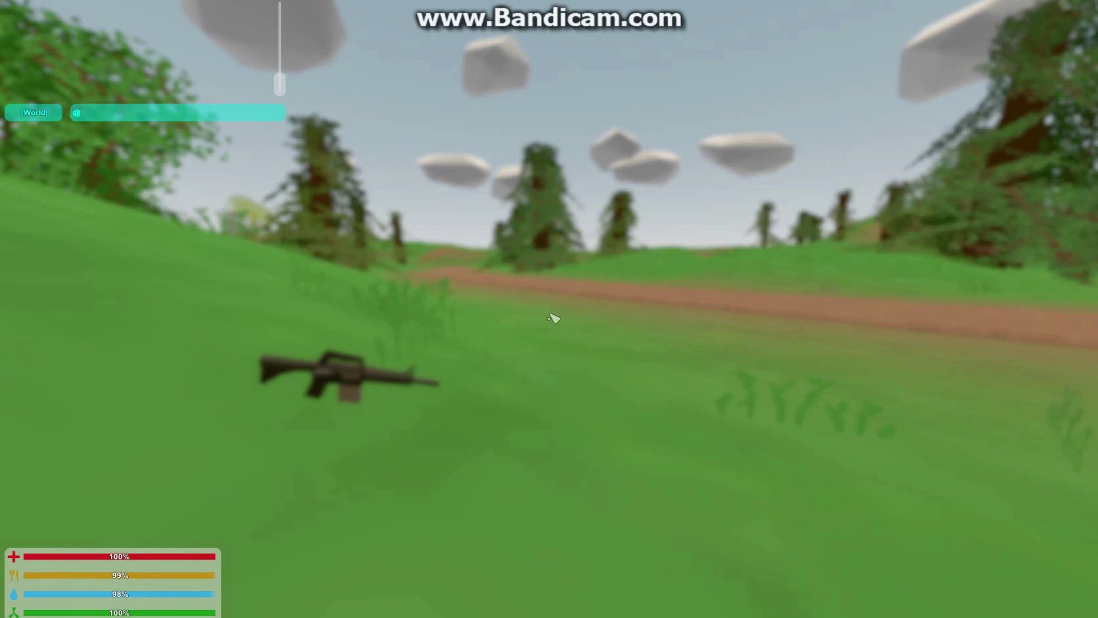
pyautogui.write('ex')
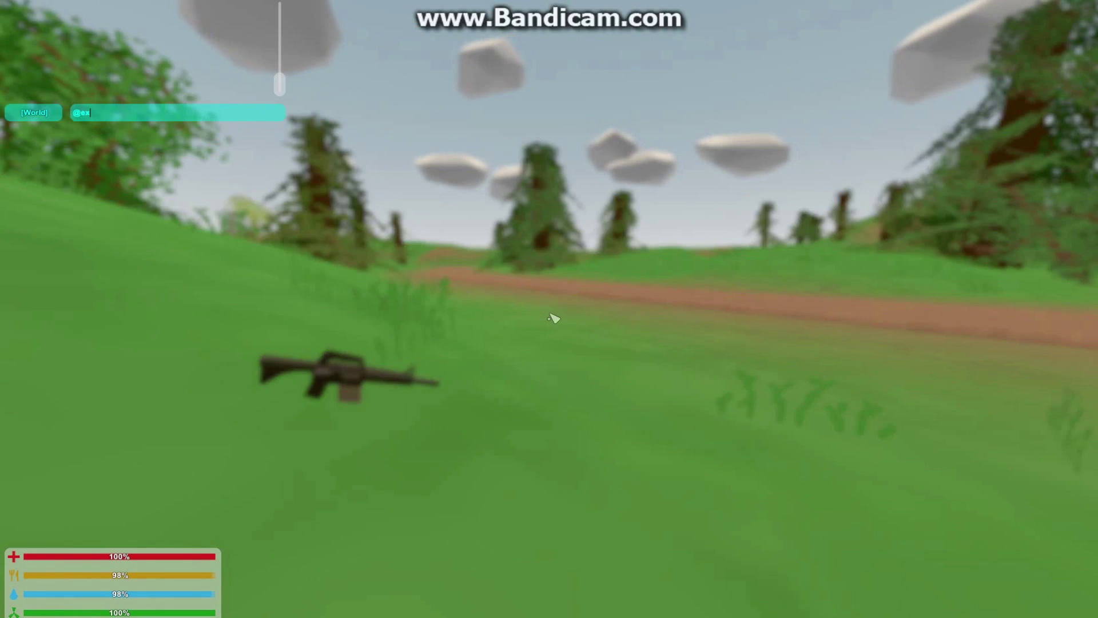
pyautogui.press('Escape')
pyautogui.press('f')
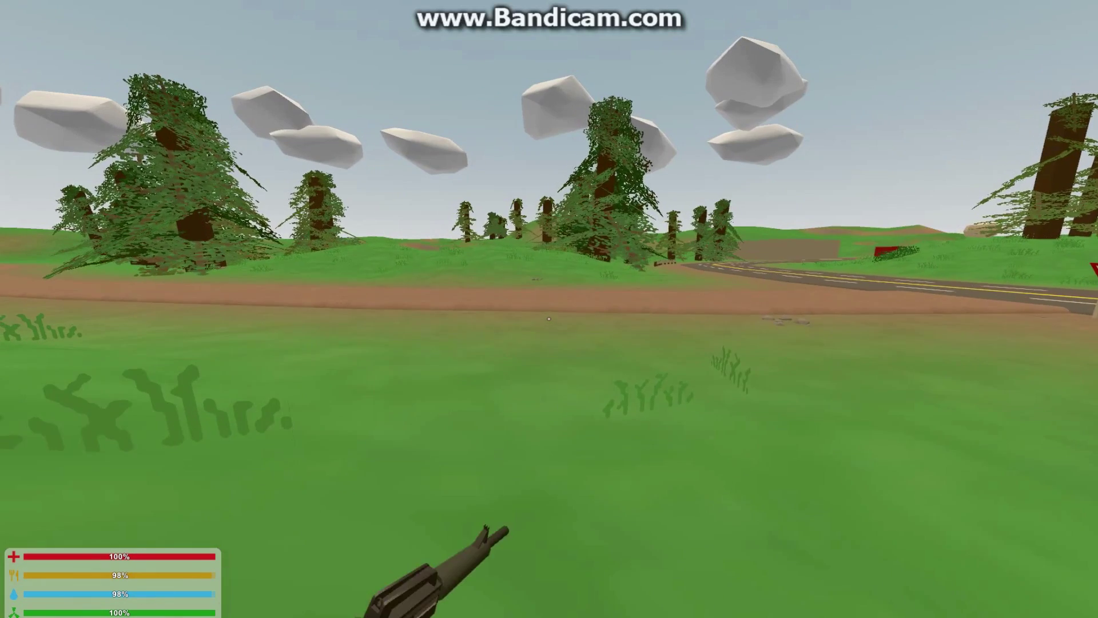
pyautogui.press('Escape')
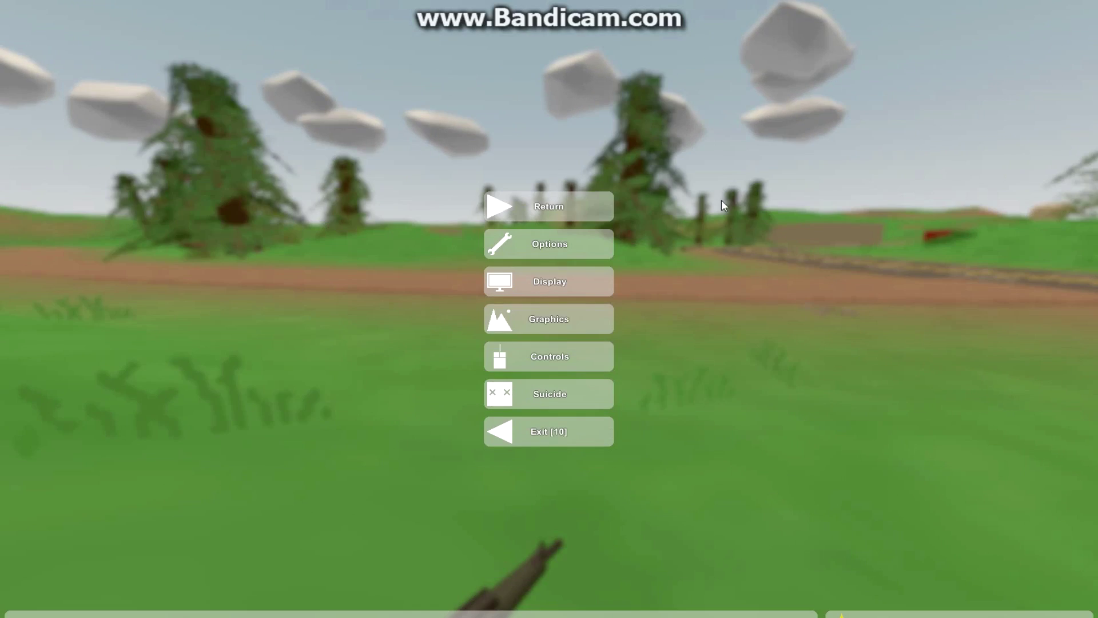